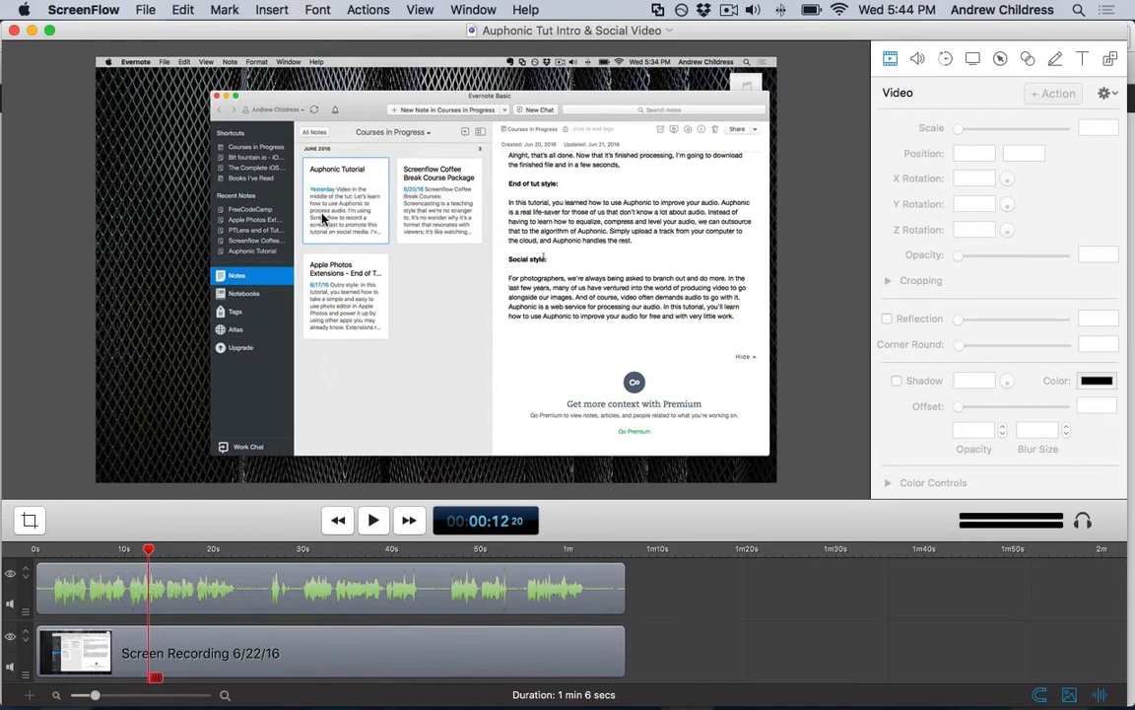
Step: Export the recording's audio to the Desktop as tutsplus-before using the Lossless - Audio Only preset
{"action": "left_click", "coordinate": [145, 9]}
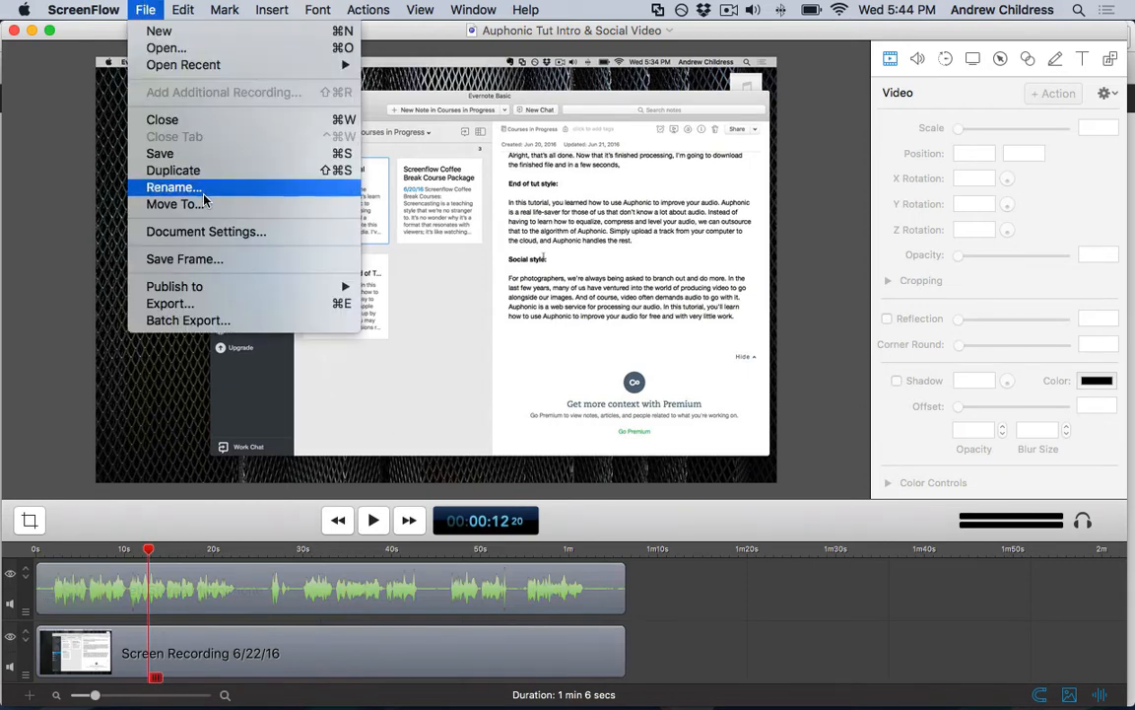
{"action": "left_click", "coordinate": [180, 306]}
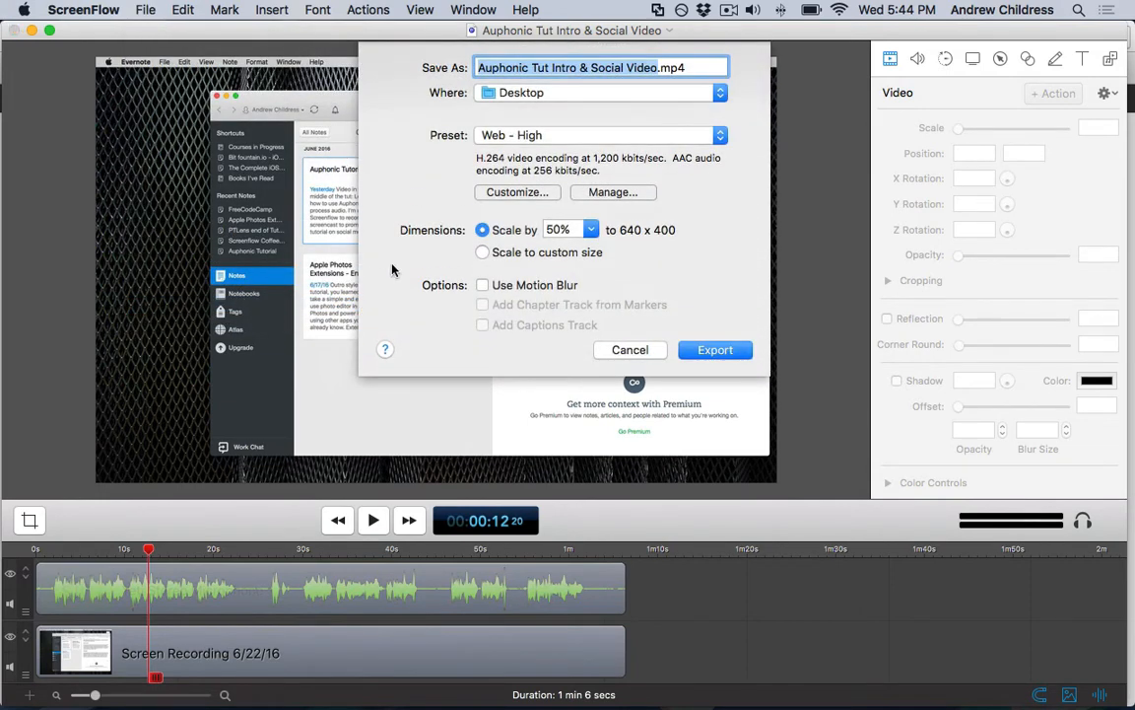
{"action": "type", "text": "tutsplus-before"}
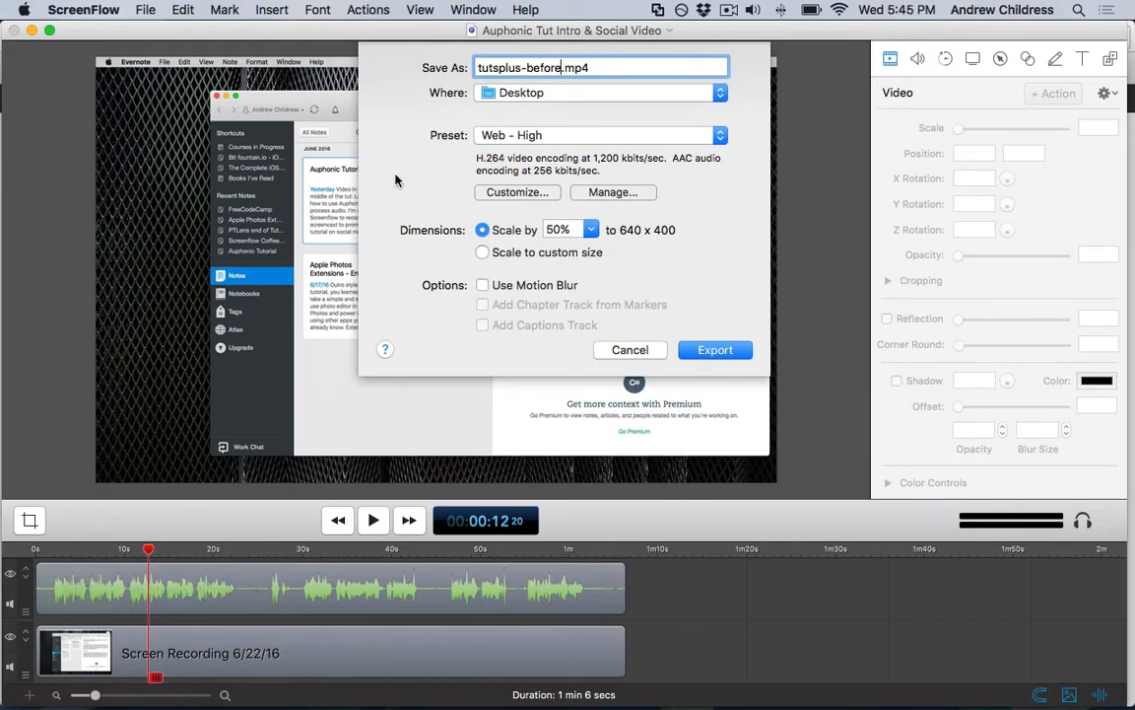
{"action": "left_click", "coordinate": [515, 138]}
{"action": "left_click", "coordinate": [596, 201]}
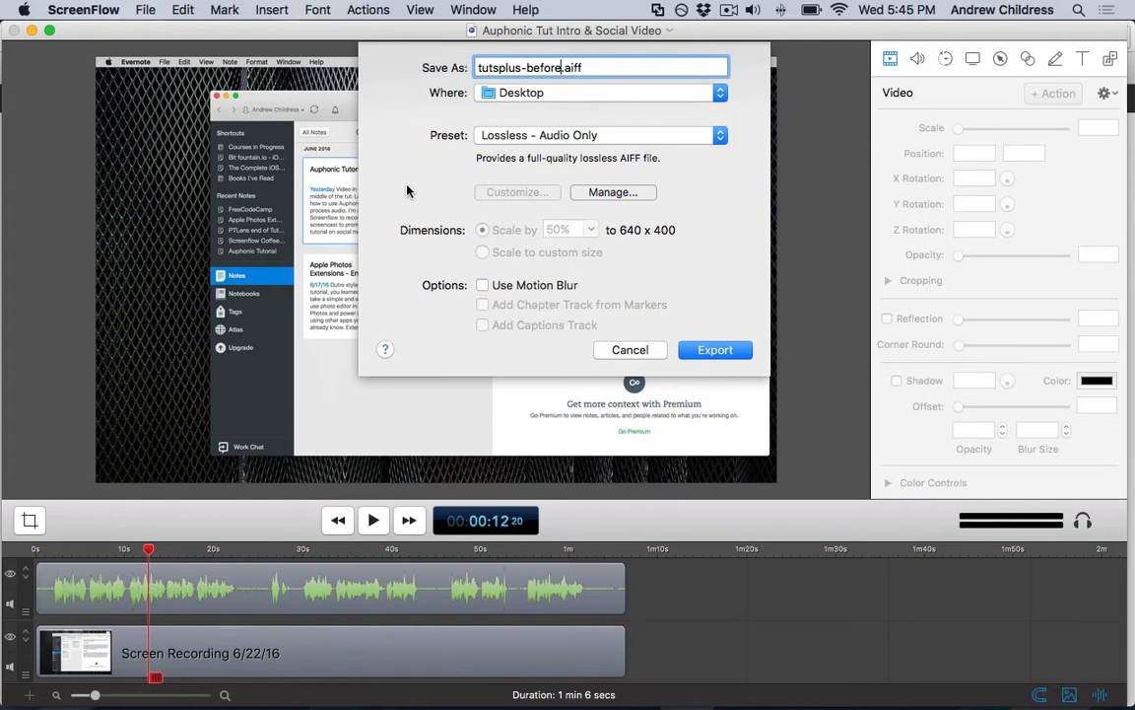
{"action": "left_click", "coordinate": [709, 356]}
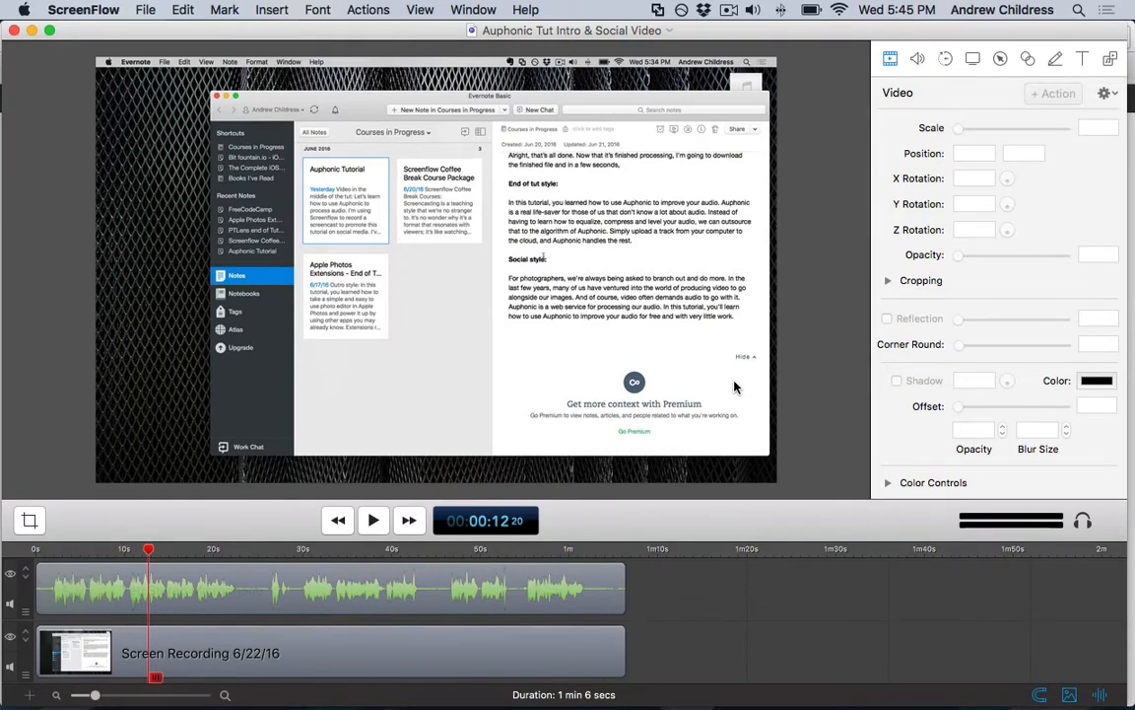
Step: Switch to Auphonic in Chrome and create a new preset named TutsPlus
{"action": "key", "text": "super+Tab"}
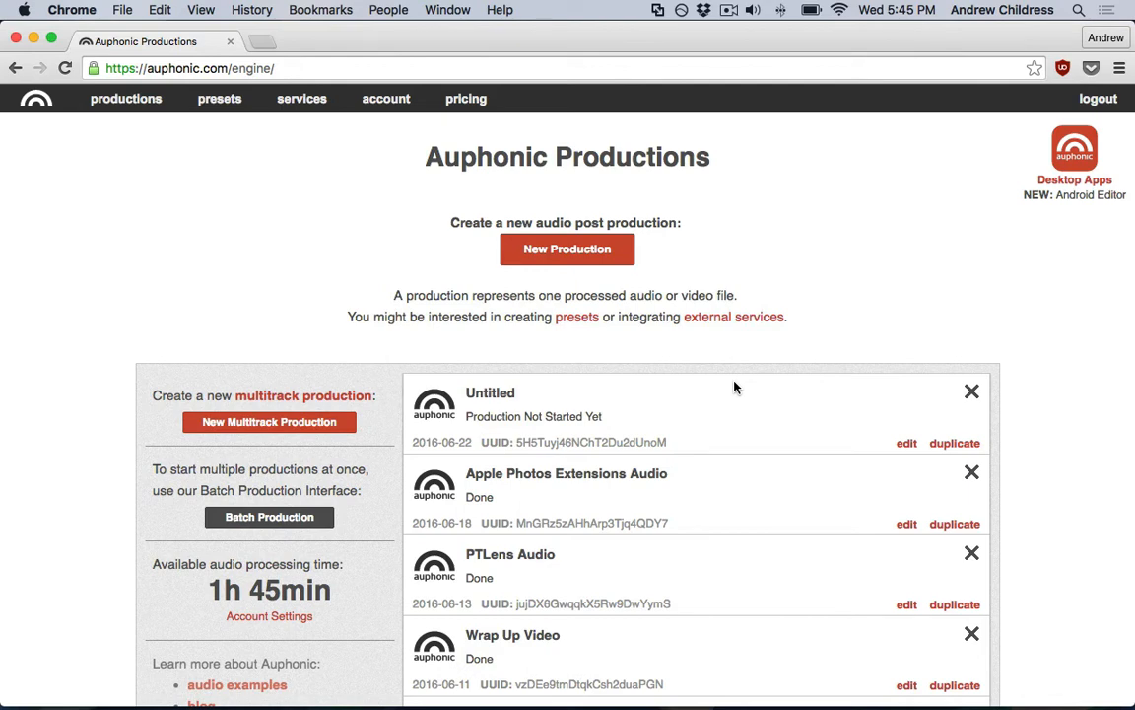
{"action": "left_click", "coordinate": [209, 100]}
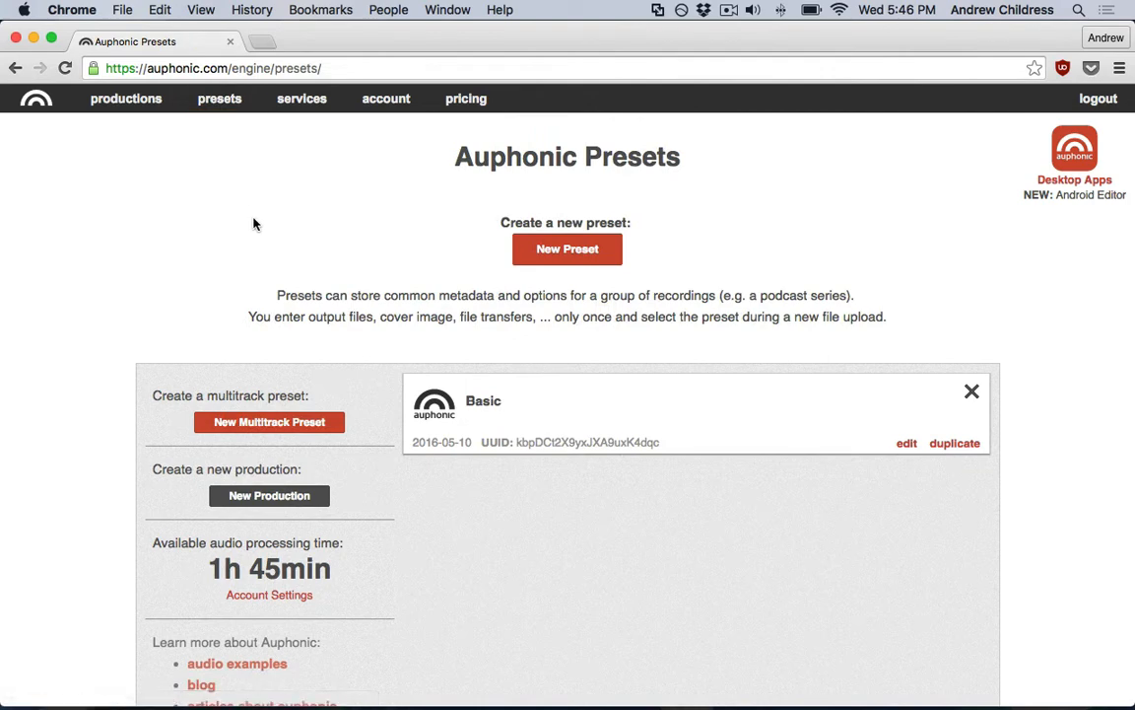
{"action": "left_click", "coordinate": [542, 248]}
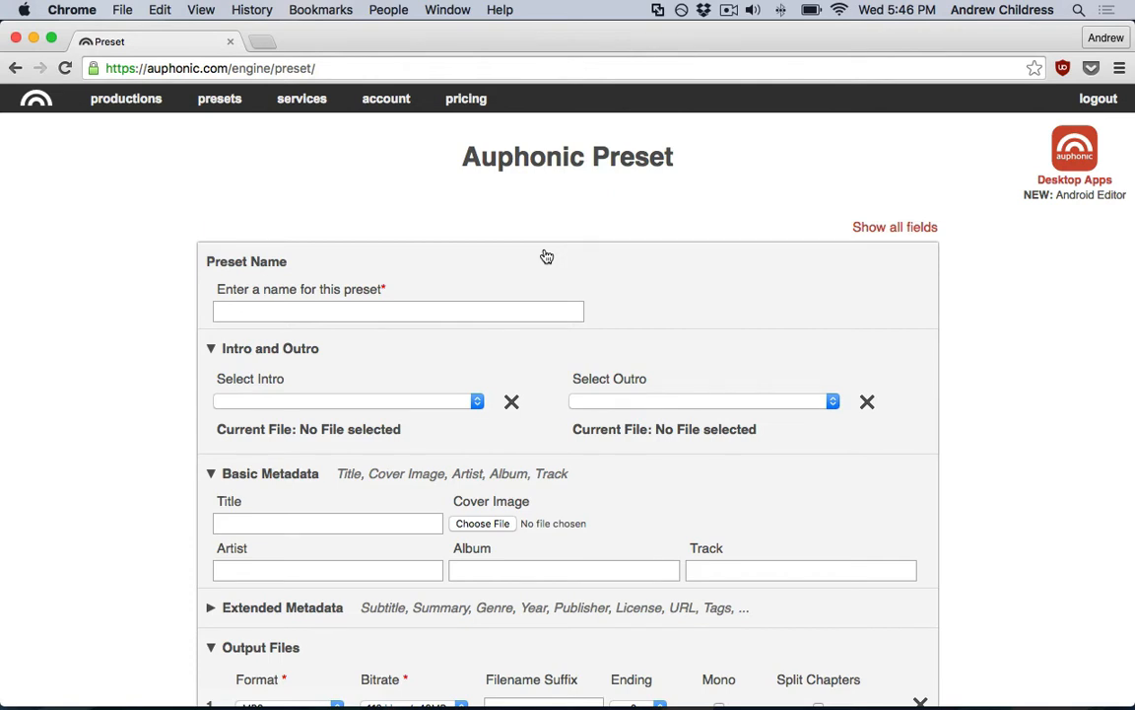
{"action": "type", "text": "TutsPlus"}
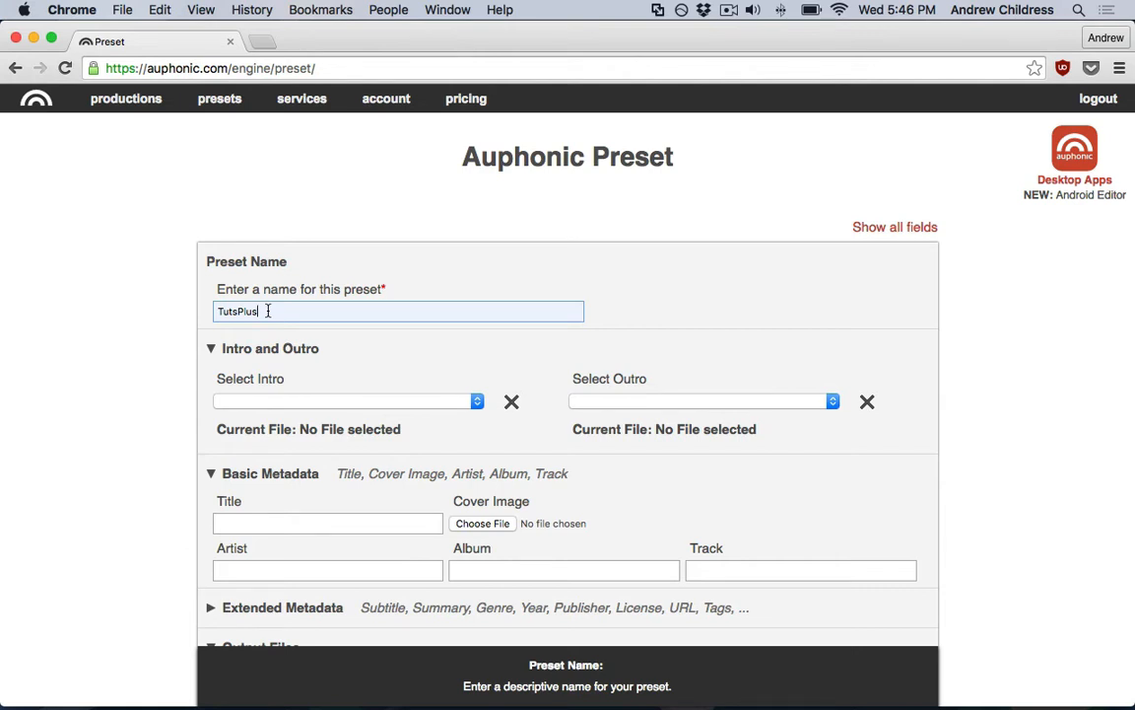
{"action": "left_click", "coordinate": [369, 380]}
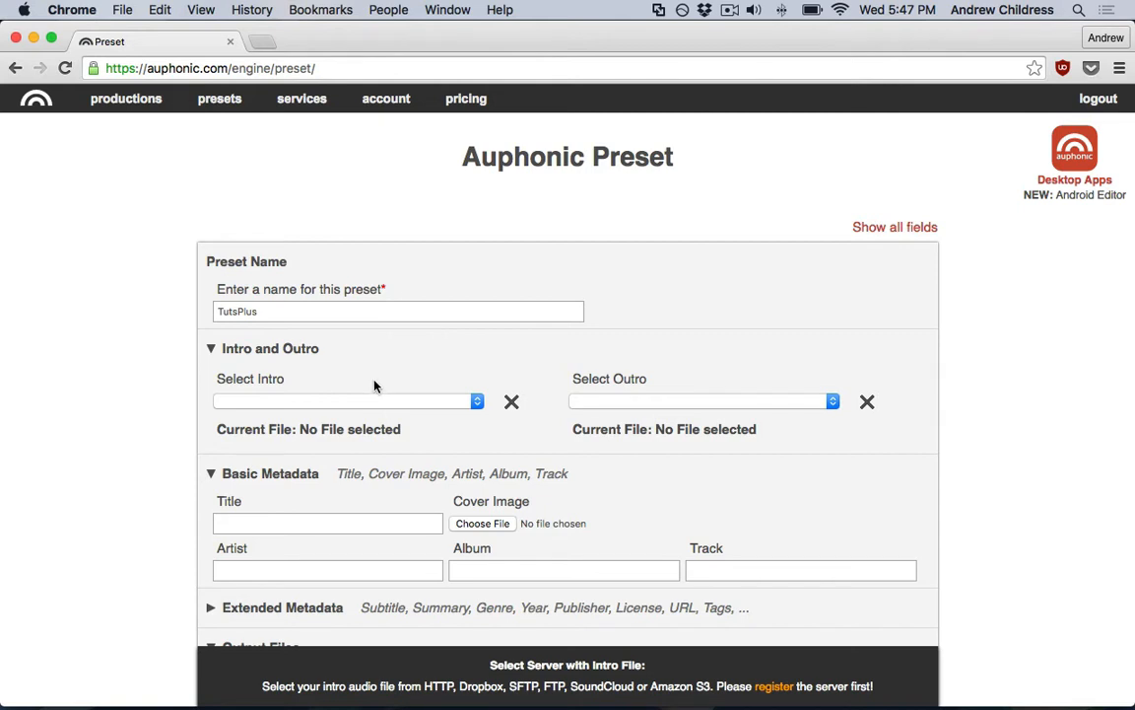
{"action": "left_click", "coordinate": [387, 400]}
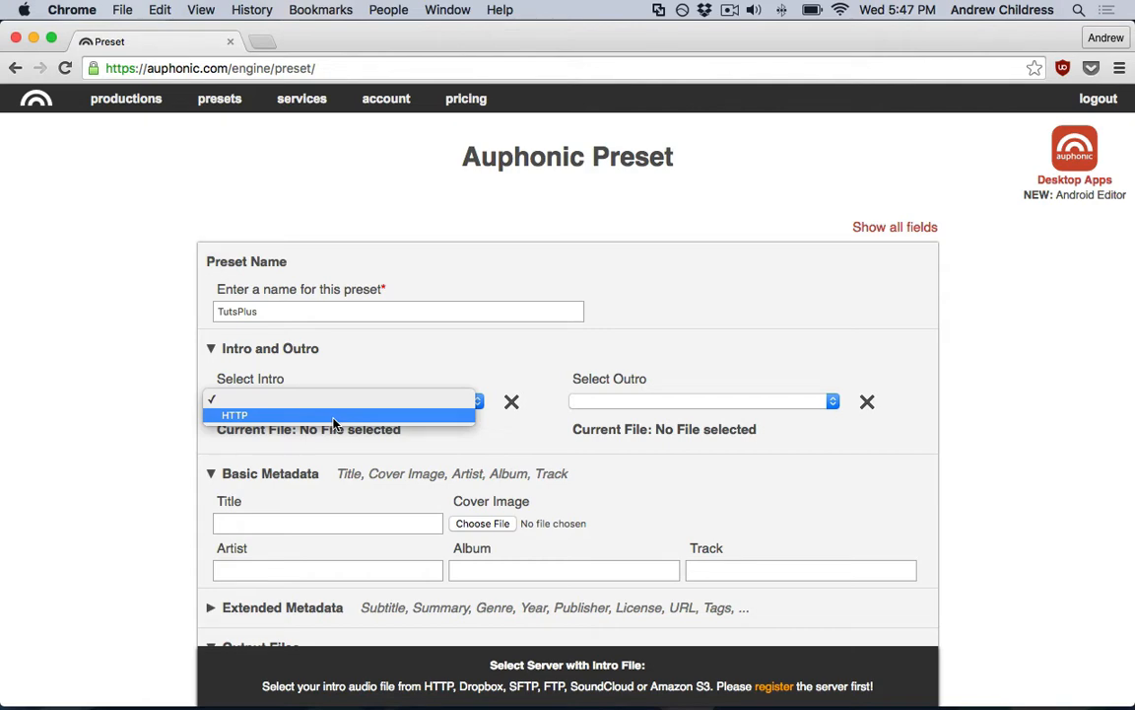
{"action": "left_click", "coordinate": [336, 432]}
Step: Enter the artist's name in the preset's basic metadata and expand the Extended Metadata section
{"action": "scroll", "coordinate": [336, 432], "scroll_direction": "down", "scroll_amount": 2}
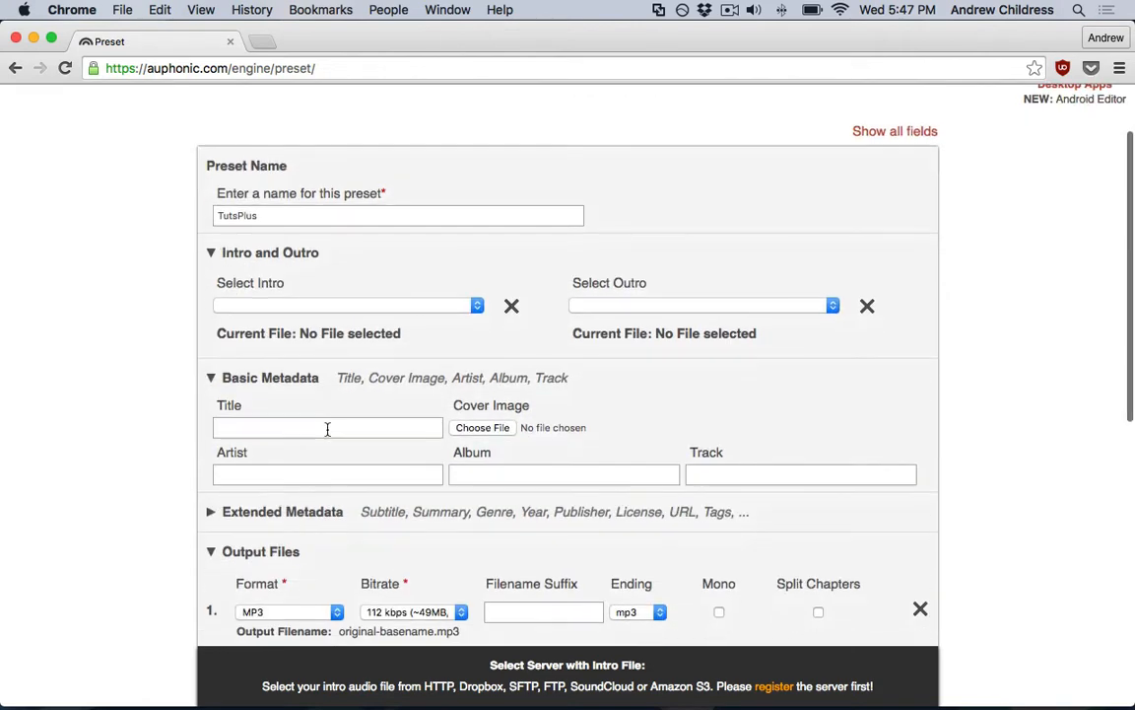
{"action": "left_click", "coordinate": [323, 427]}
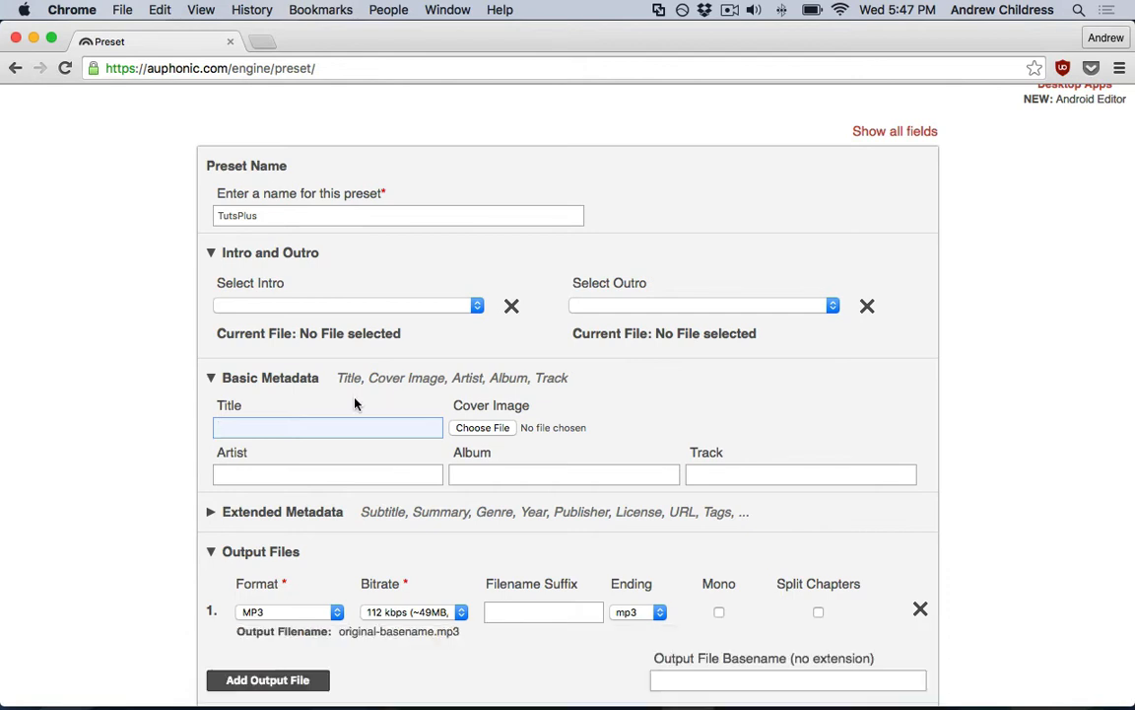
{"action": "left_click", "coordinate": [317, 471]}
{"action": "type", "text": "Andrew C"}
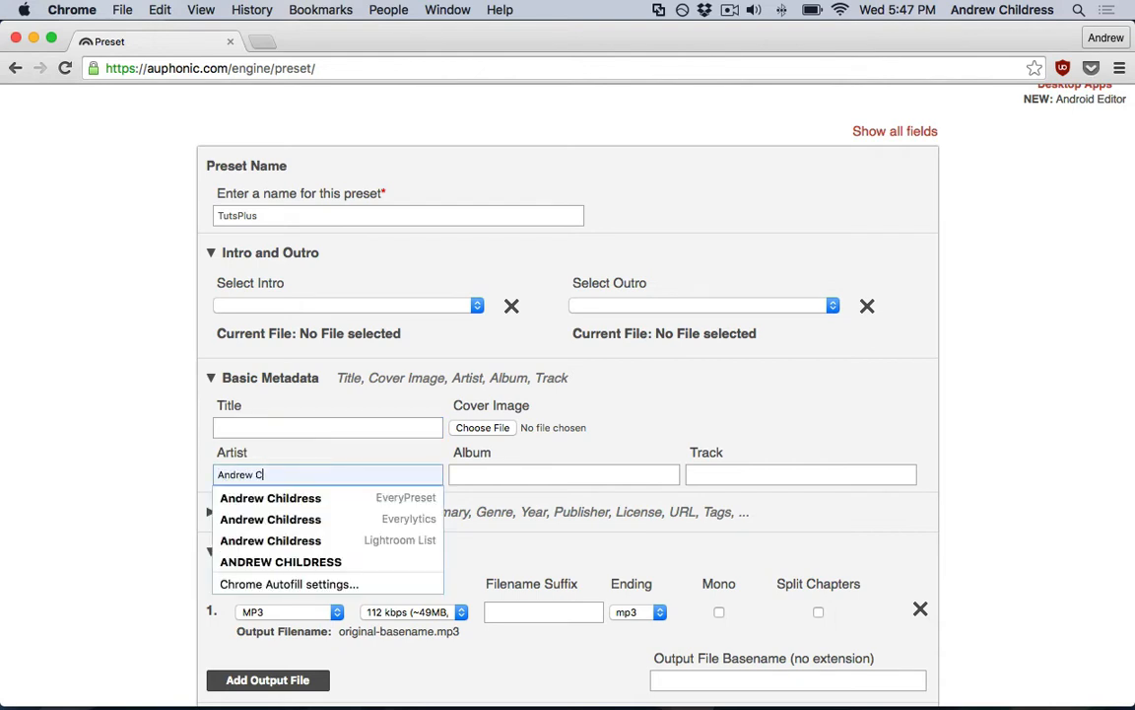
{"action": "type", "text": "hildress"}
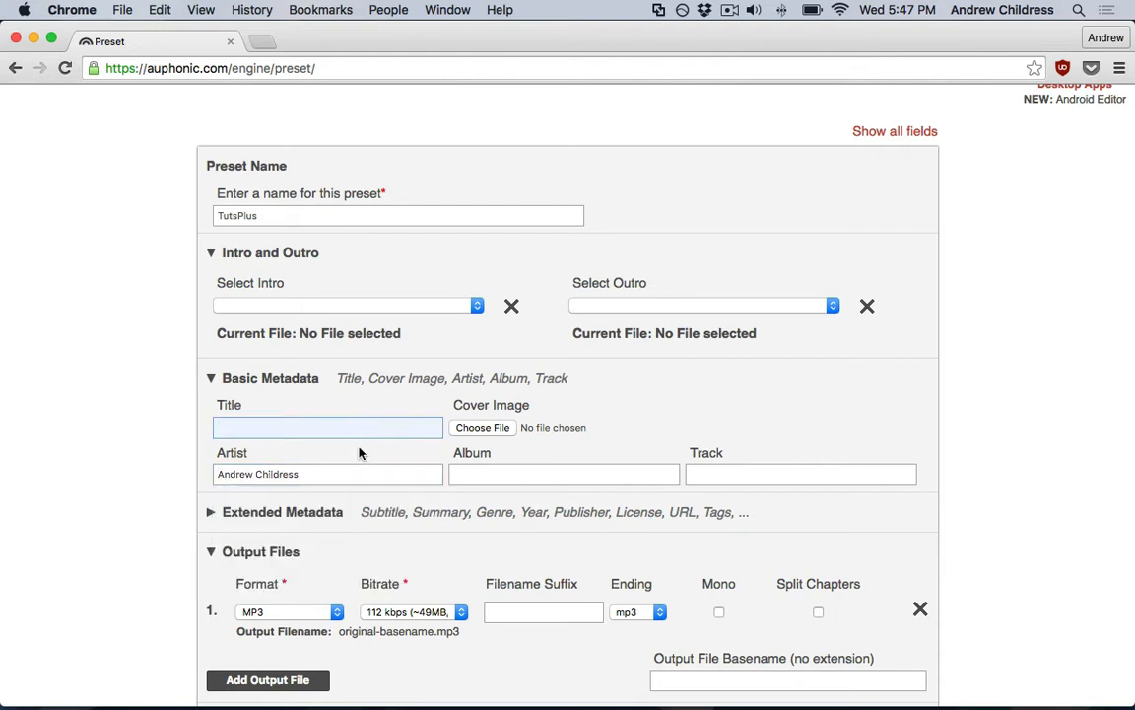
{"action": "left_click", "coordinate": [267, 511]}
{"action": "scroll", "coordinate": [266, 511], "scroll_direction": "down", "scroll_amount": 6}
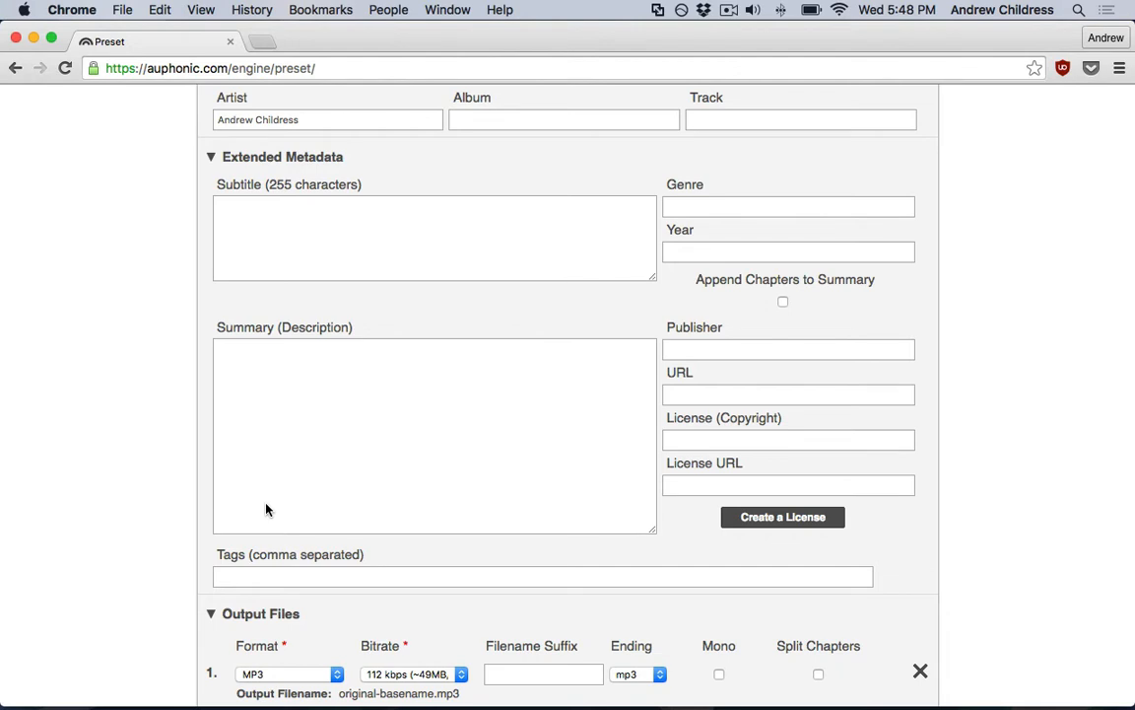
Step: Configure the preset's output file as MP3 with a bitrate of 256 kbps
{"action": "scroll", "coordinate": [265, 510], "scroll_direction": "down", "scroll_amount": 5}
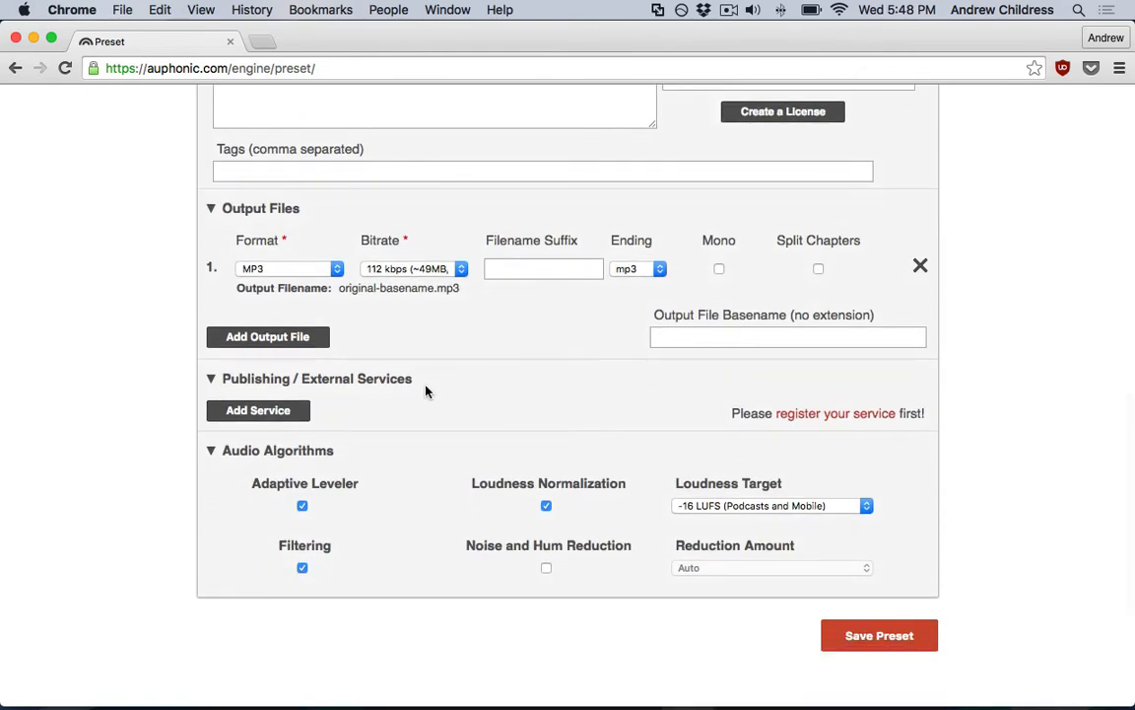
{"action": "left_click", "coordinate": [339, 270]}
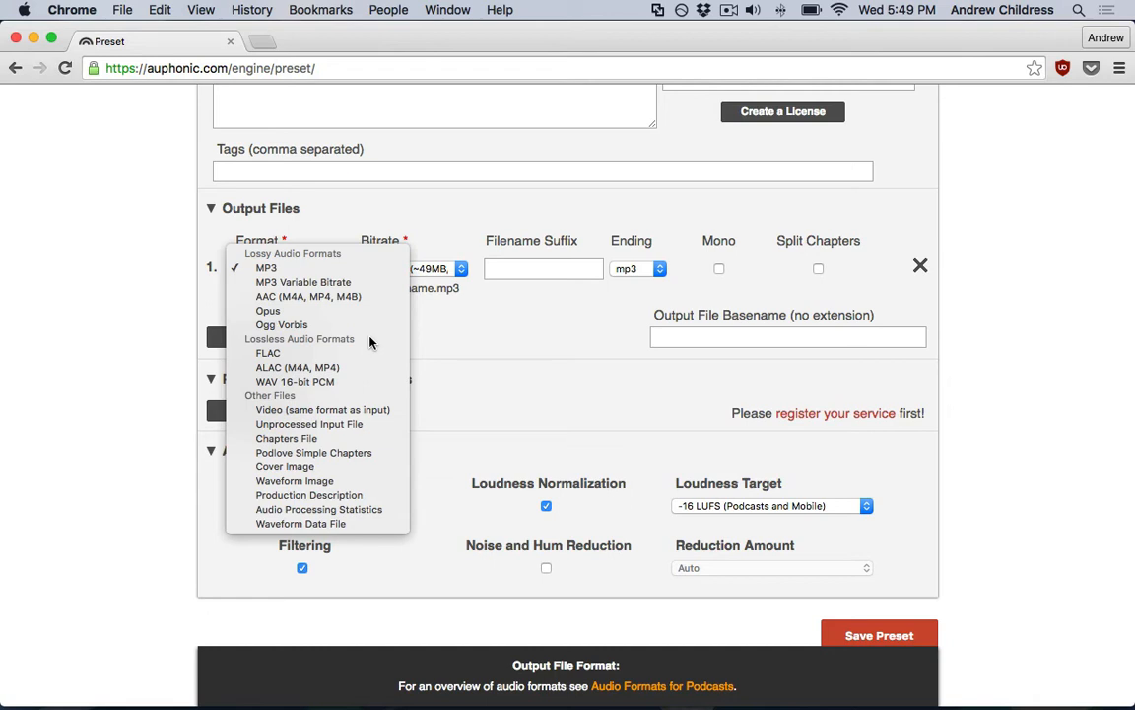
{"action": "left_click", "coordinate": [271, 267]}
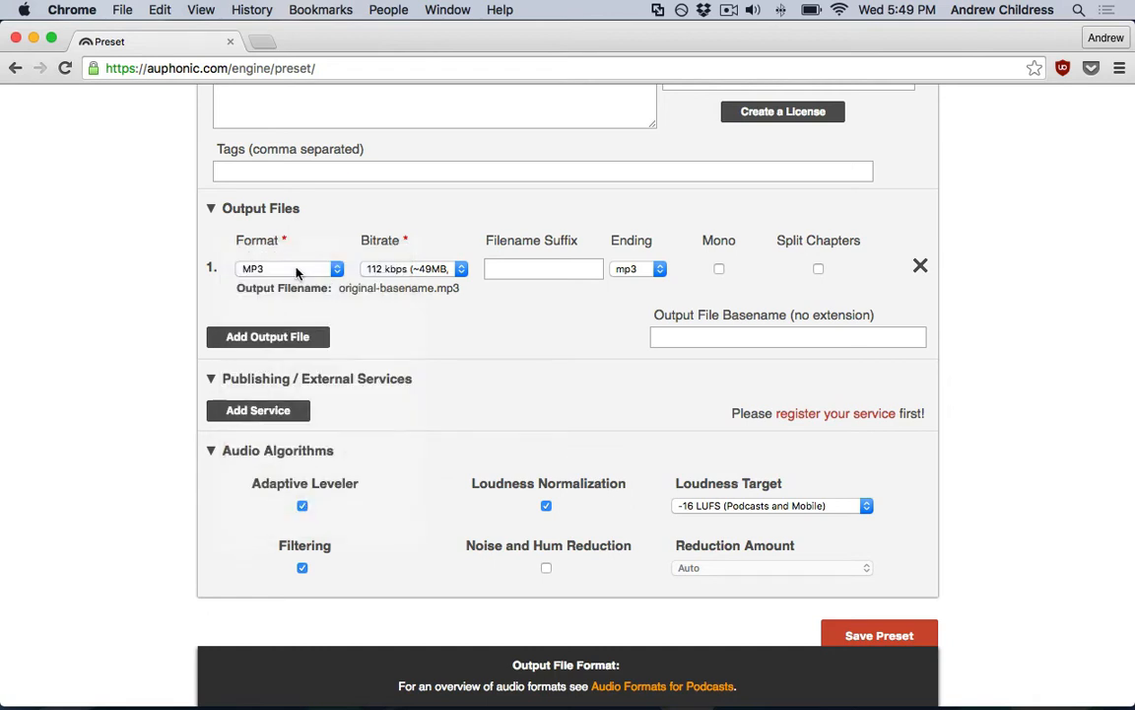
{"action": "left_click", "coordinate": [453, 269]}
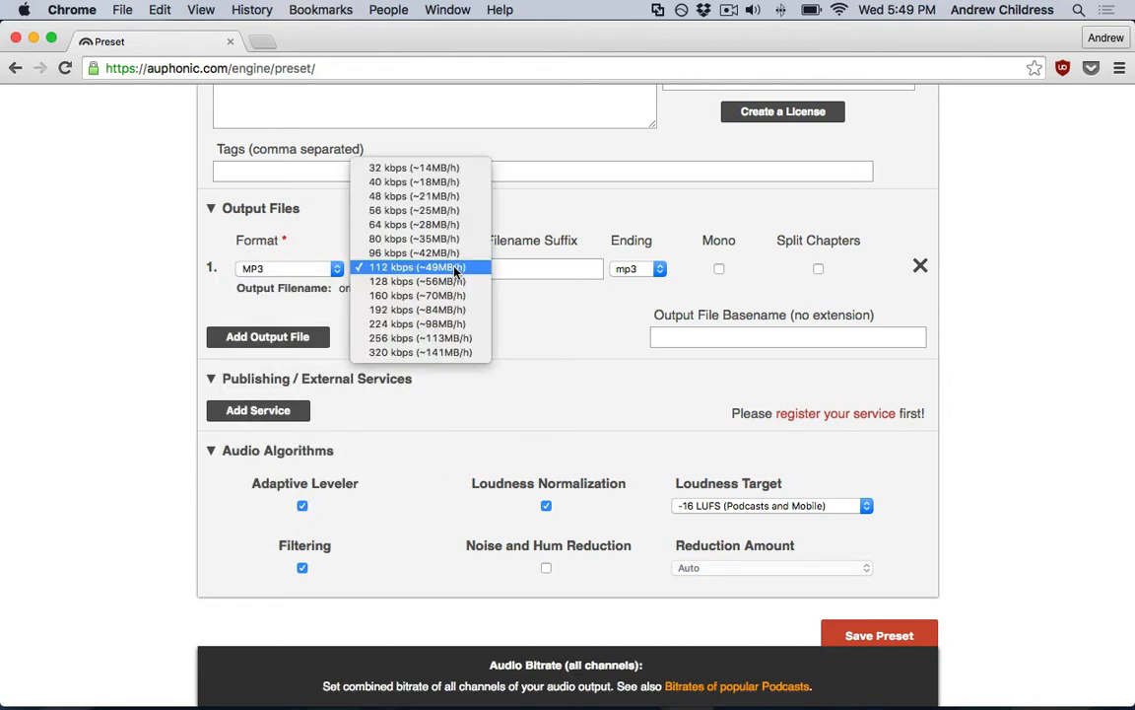
{"action": "left_click", "coordinate": [433, 338]}
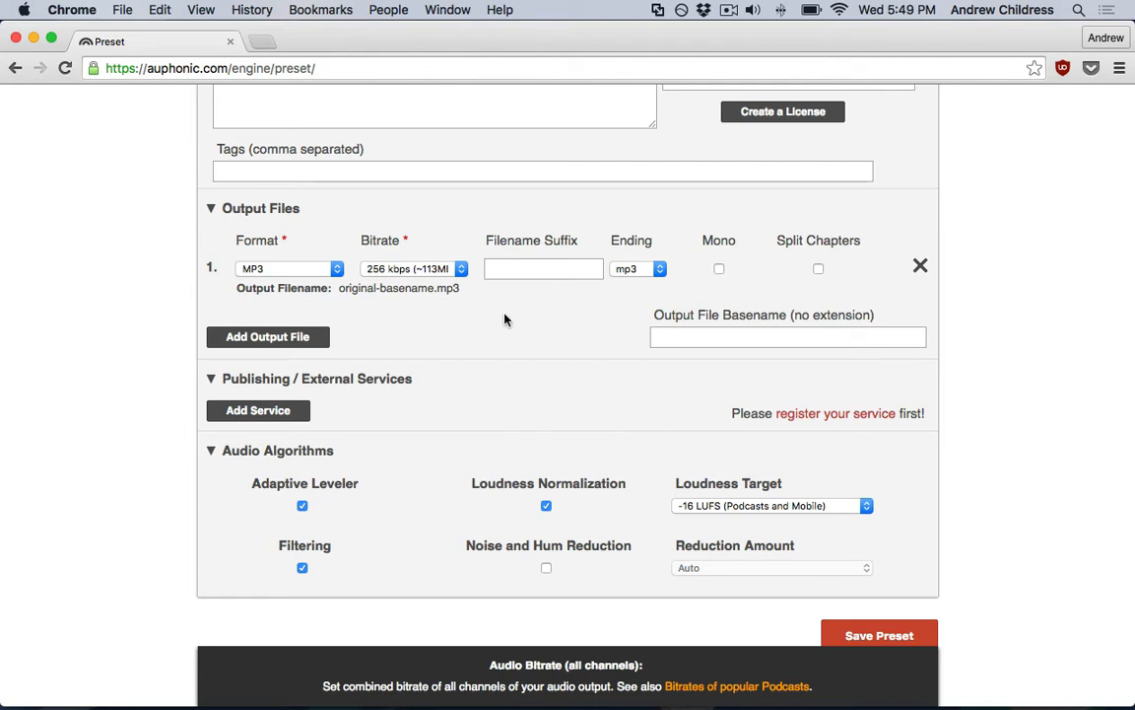
Step: Set the output file's filename suffix to -auphonic
{"action": "left_click", "coordinate": [533, 268]}
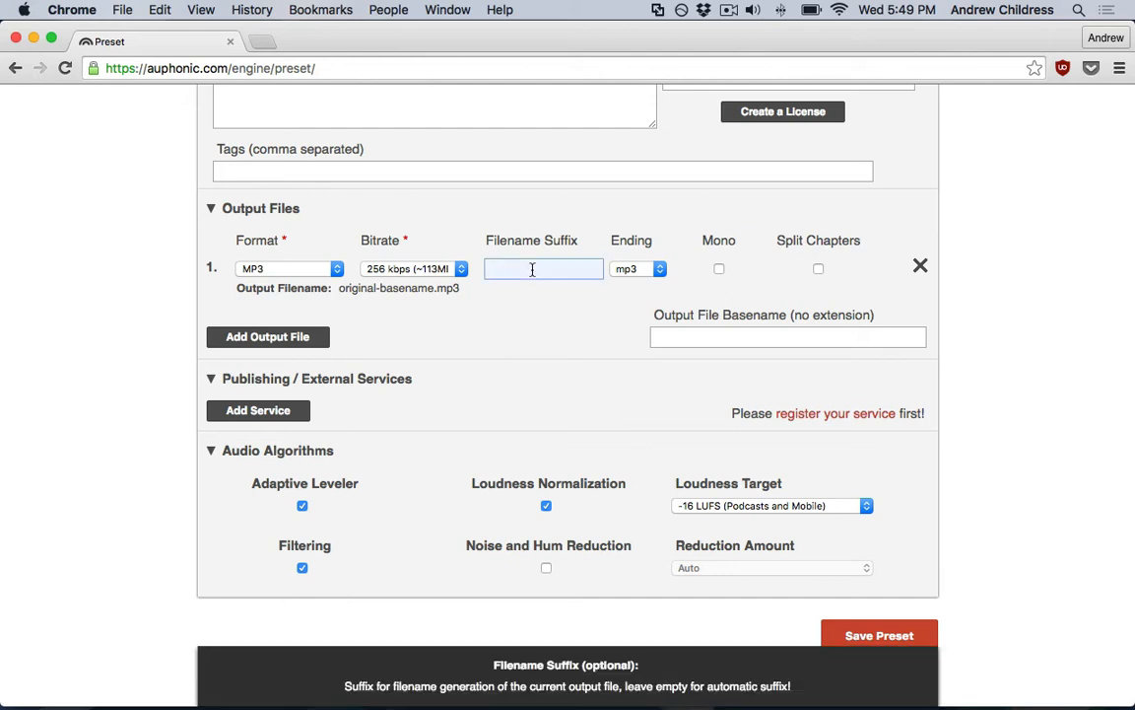
{"action": "type", "text": "-au"}
{"action": "key", "text": "Down"}
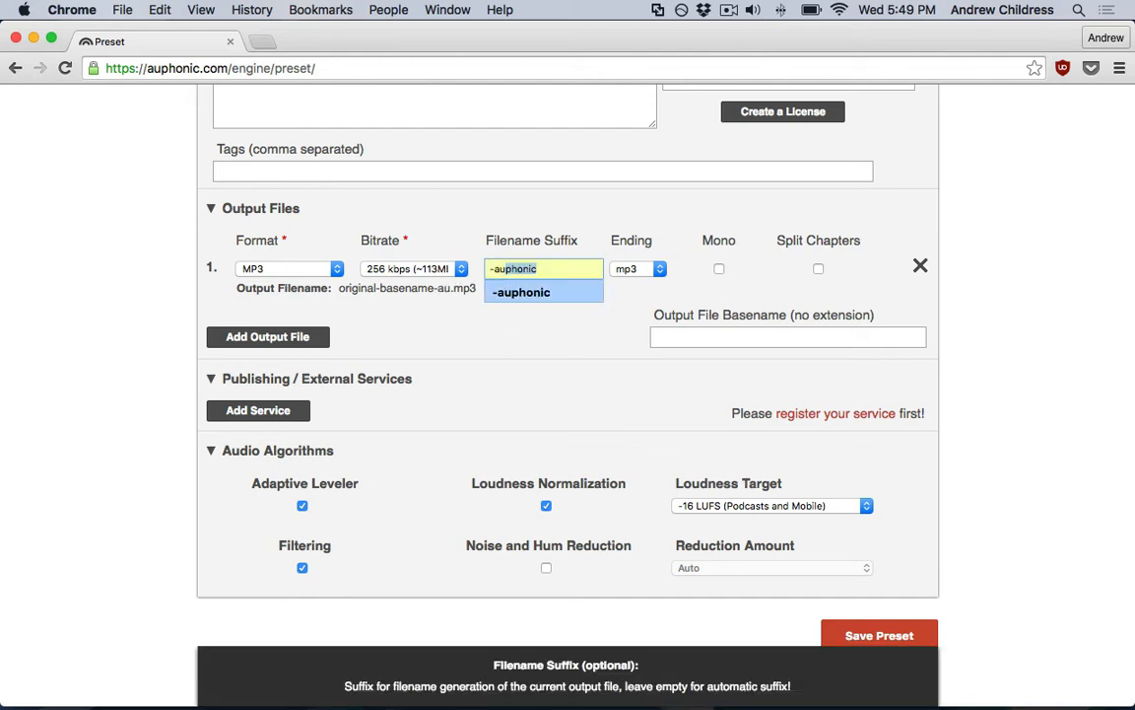
{"action": "key", "text": "Return"}
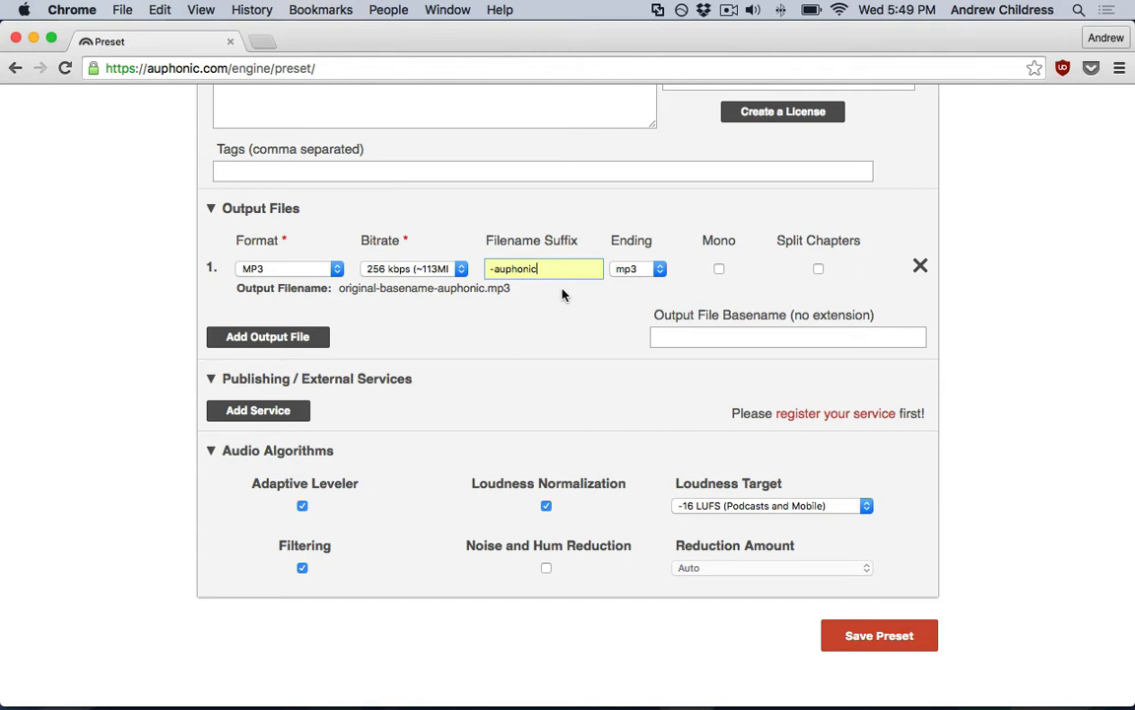
Step: Choose -16 LUFS (Podcasts and Mobile) as the loudness target and save the preset
{"action": "scroll", "coordinate": [552, 340], "scroll_direction": "down", "scroll_amount": 1}
{"action": "scroll", "coordinate": [438, 432], "scroll_direction": "down", "scroll_amount": 2}
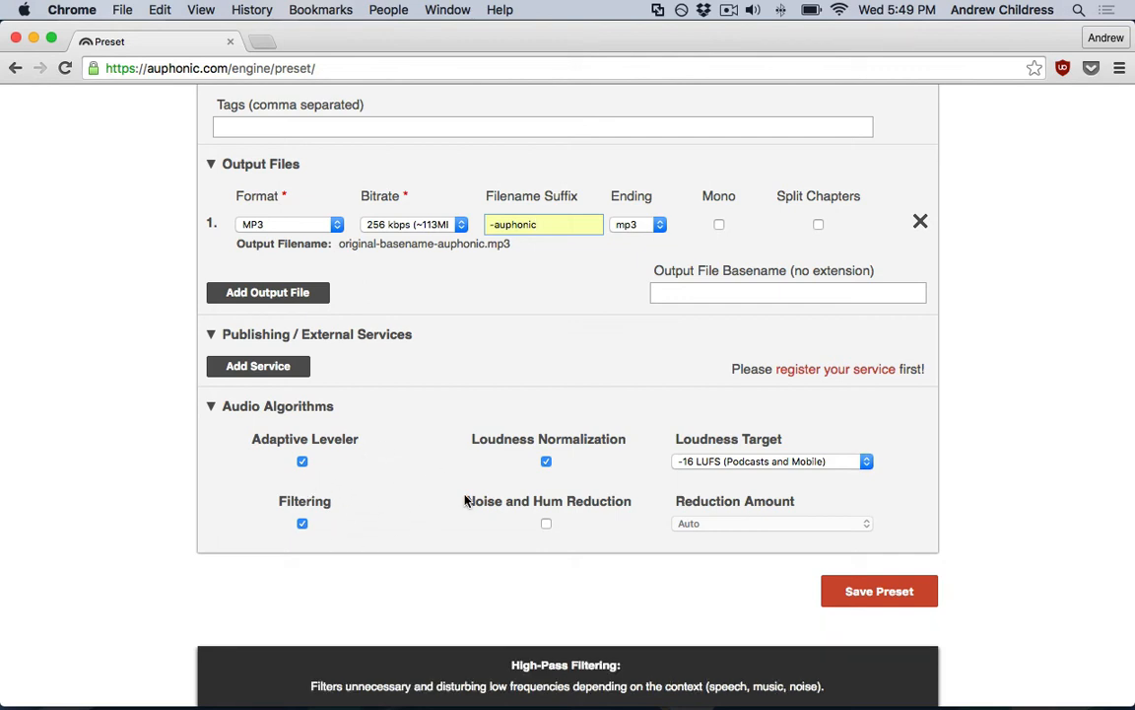
{"action": "left_click", "coordinate": [838, 463]}
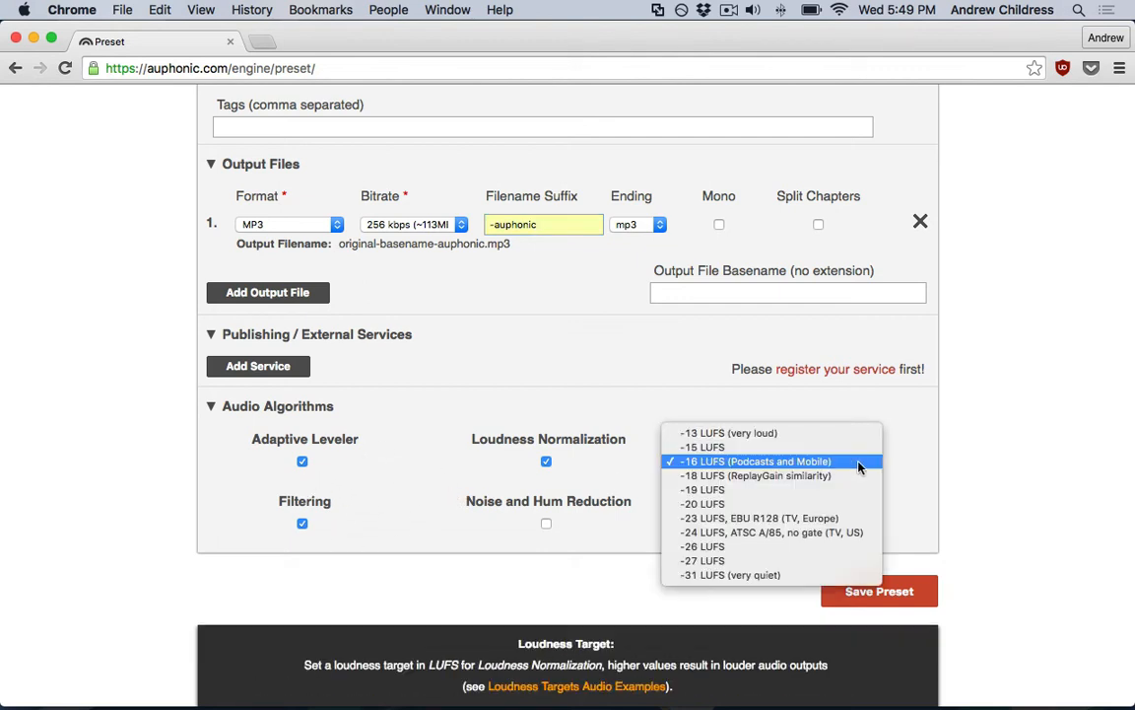
{"action": "left_click", "coordinate": [860, 464]}
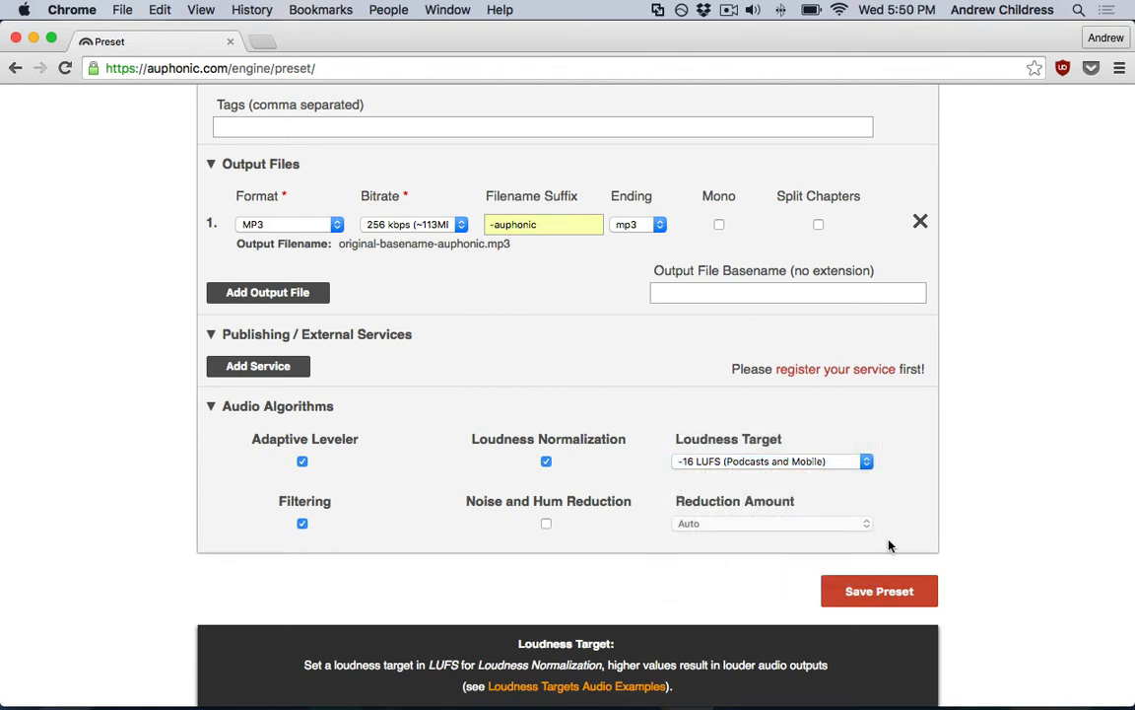
{"action": "left_click", "coordinate": [887, 592]}
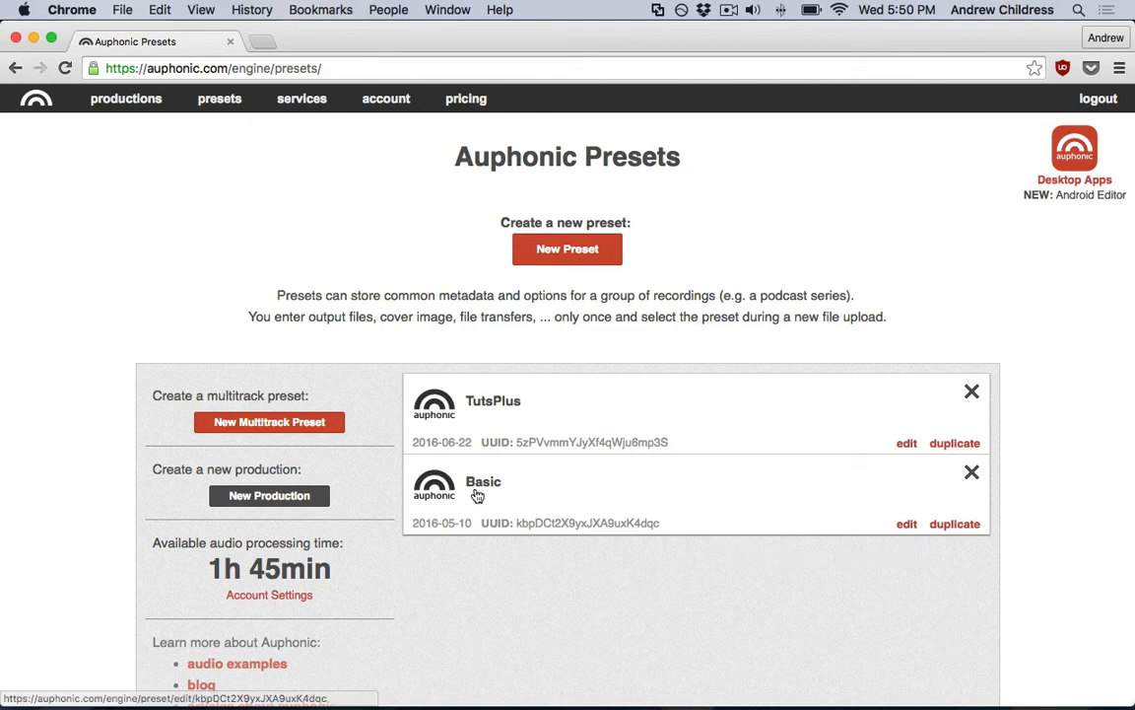
Step: Create a new production with the TutsPlus preset and choose tutsplus-before.aiff as its audio source
{"action": "left_click", "coordinate": [312, 498]}
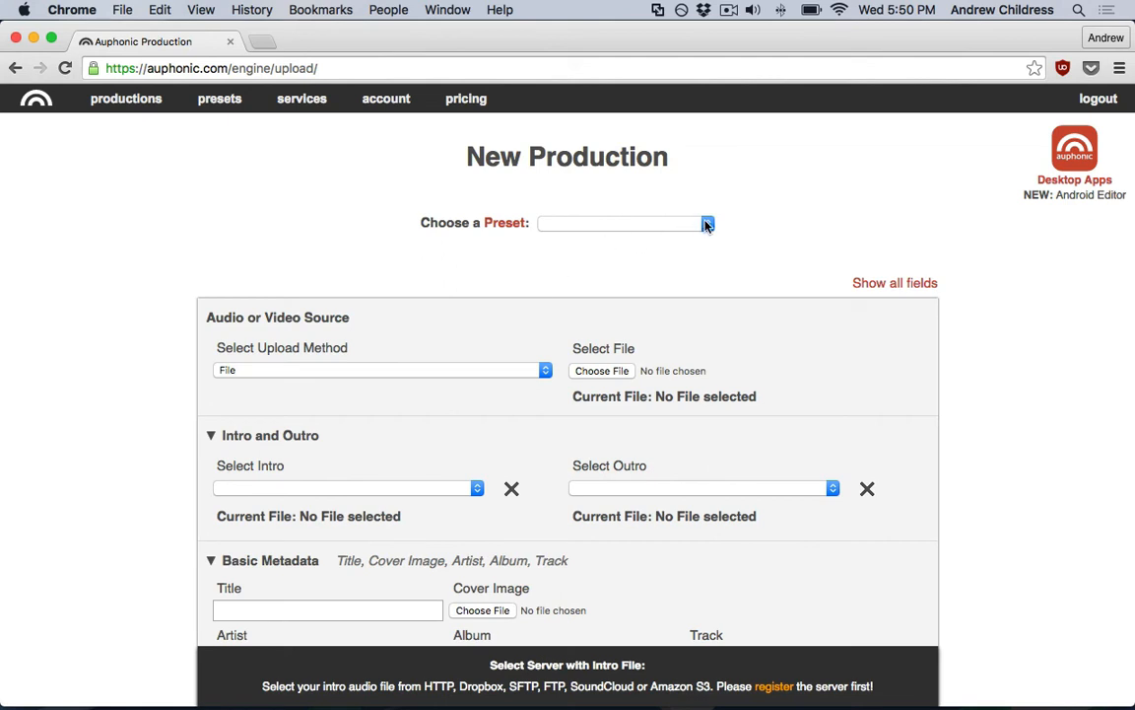
{"action": "left_click", "coordinate": [706, 224]}
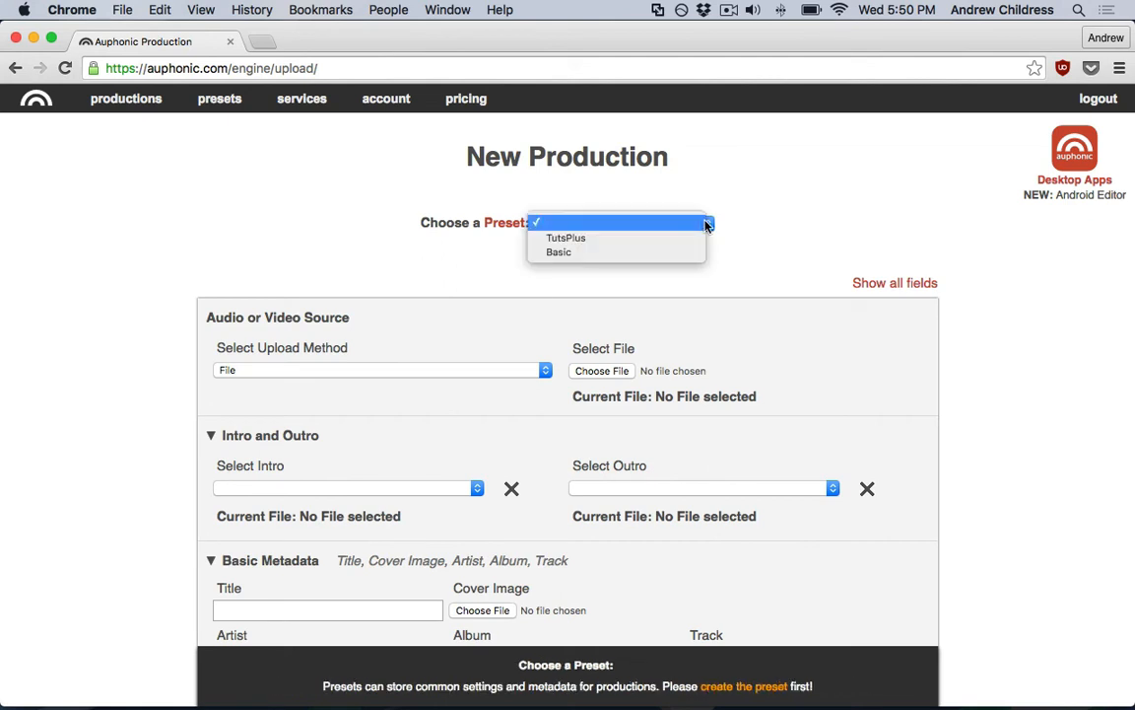
{"action": "left_click", "coordinate": [670, 240]}
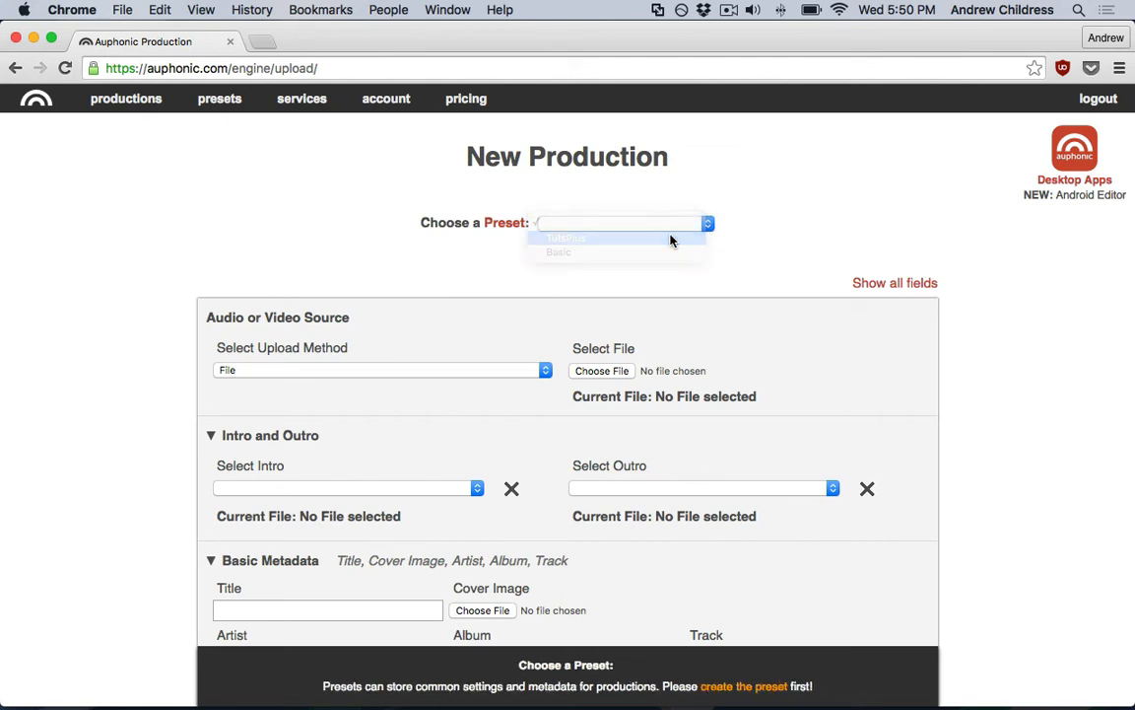
{"action": "left_click", "coordinate": [604, 372]}
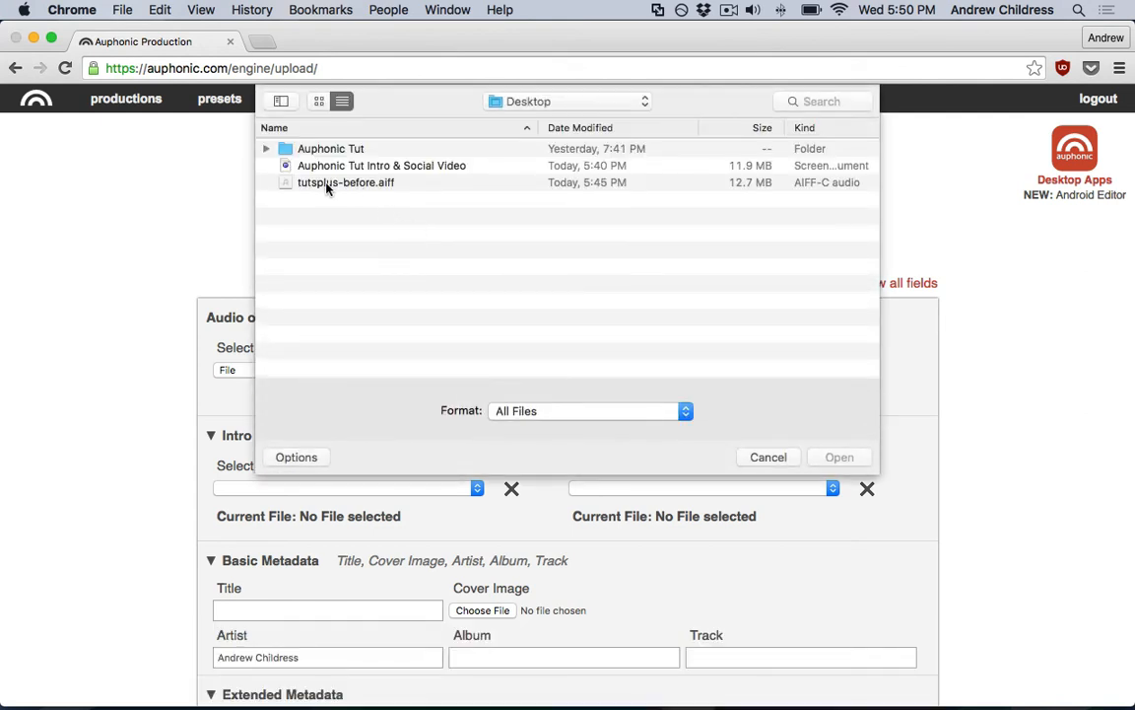
{"action": "double_click", "coordinate": [363, 184]}
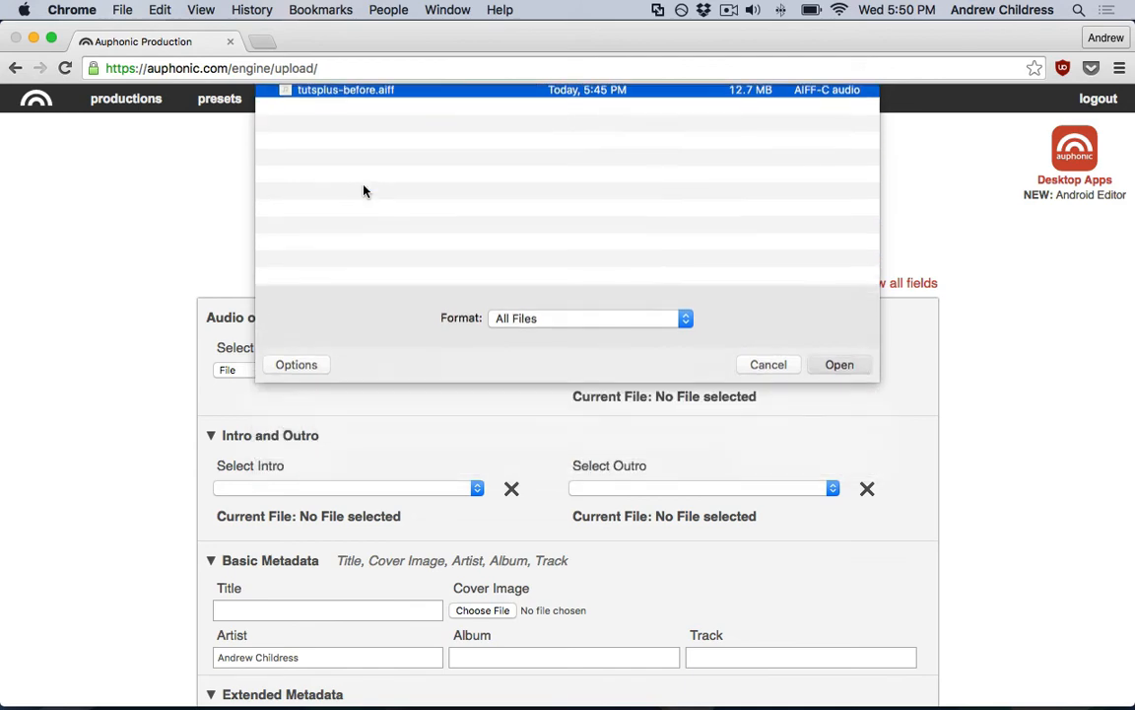
Step: Start and confirm the production with the preset's settings, and download the processed tutsplus-before-auphonic.mp3
{"action": "scroll", "coordinate": [444, 273], "scroll_direction": "down", "scroll_amount": 5}
{"action": "scroll", "coordinate": [443, 273], "scroll_direction": "down", "scroll_amount": 10}
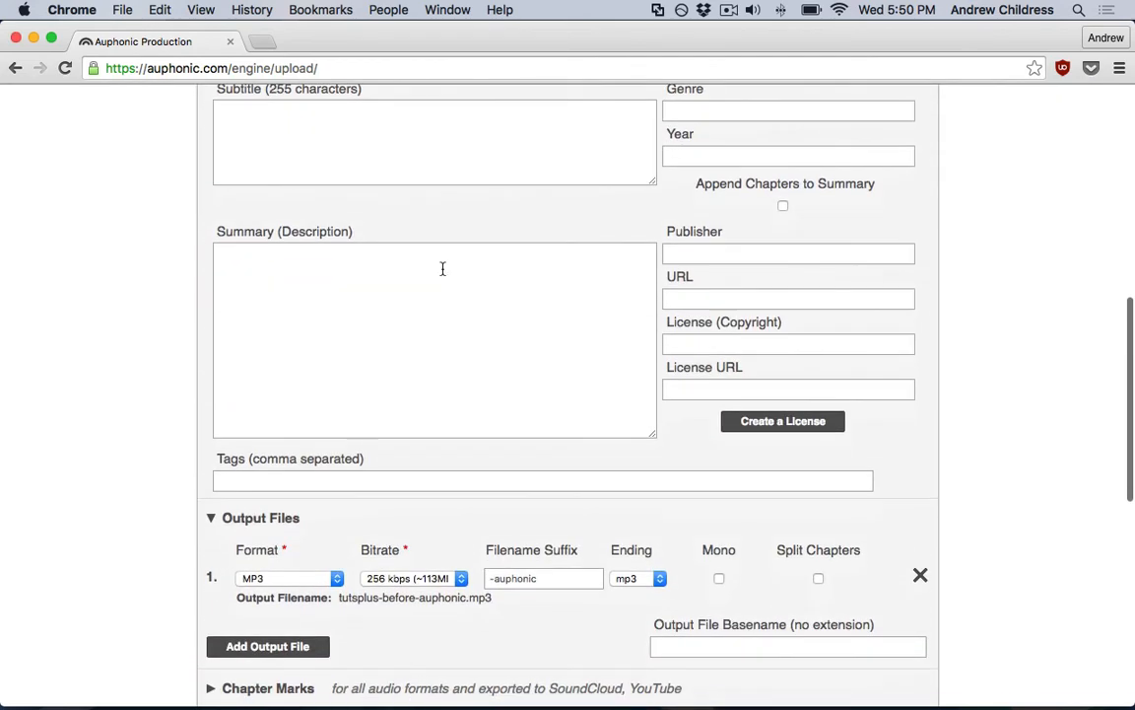
{"action": "scroll", "coordinate": [442, 273], "scroll_direction": "down", "scroll_amount": 3}
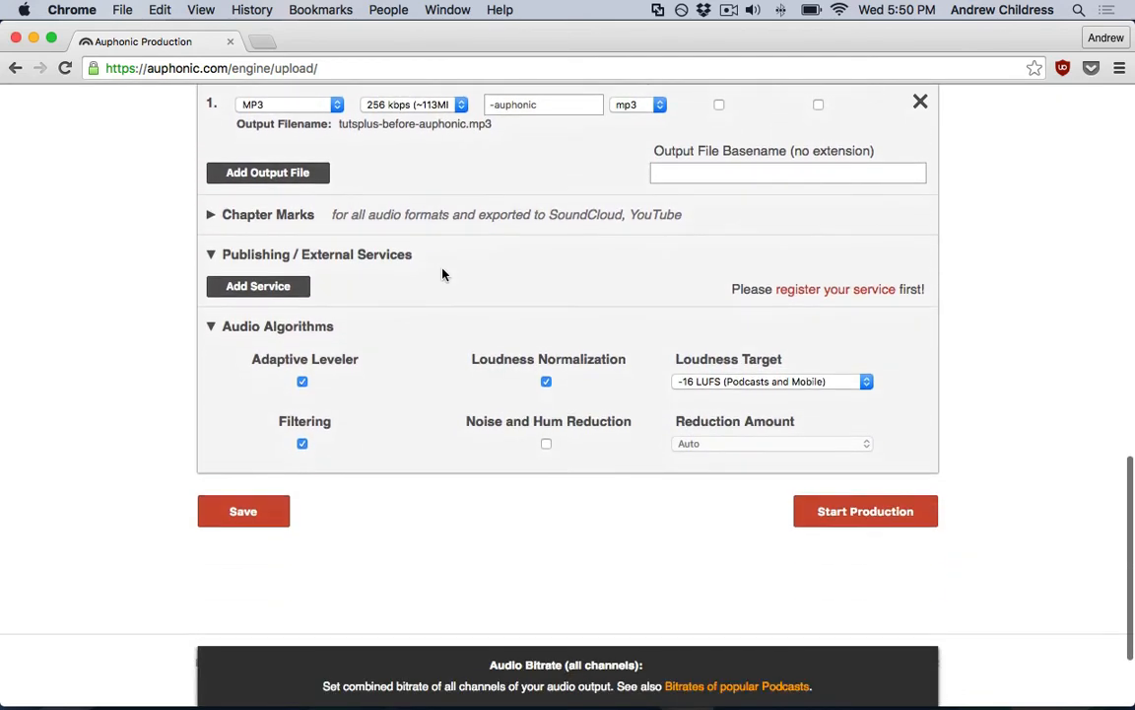
{"action": "left_click", "coordinate": [828, 521]}
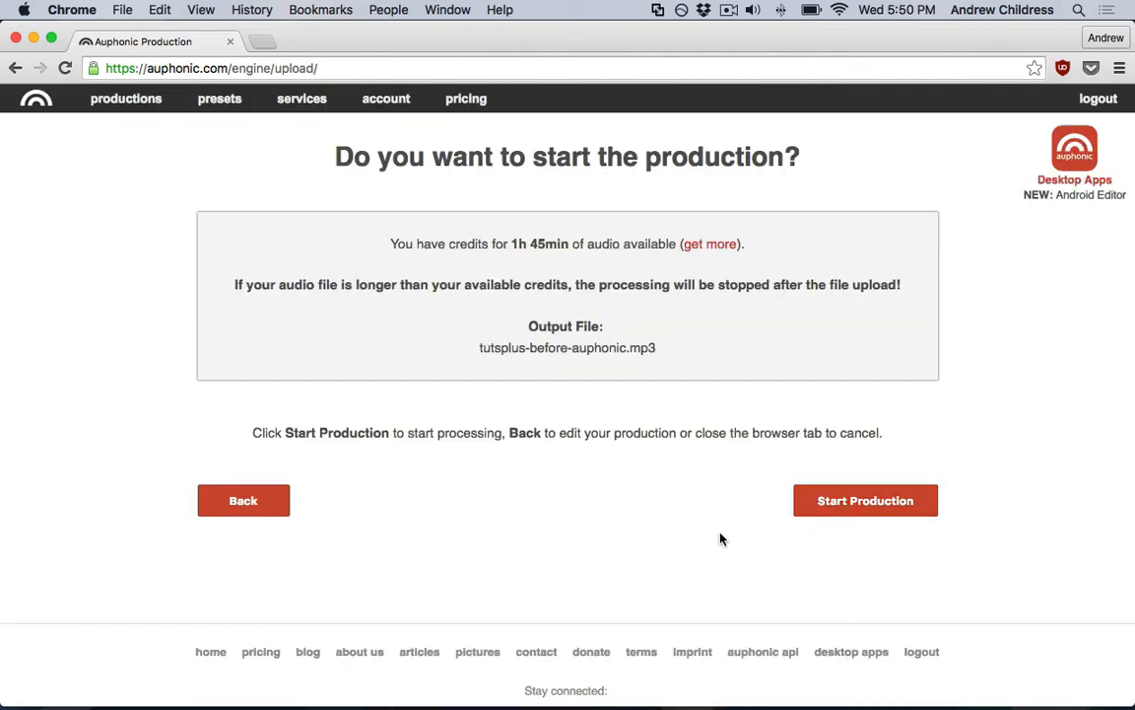
{"action": "left_click", "coordinate": [841, 514]}
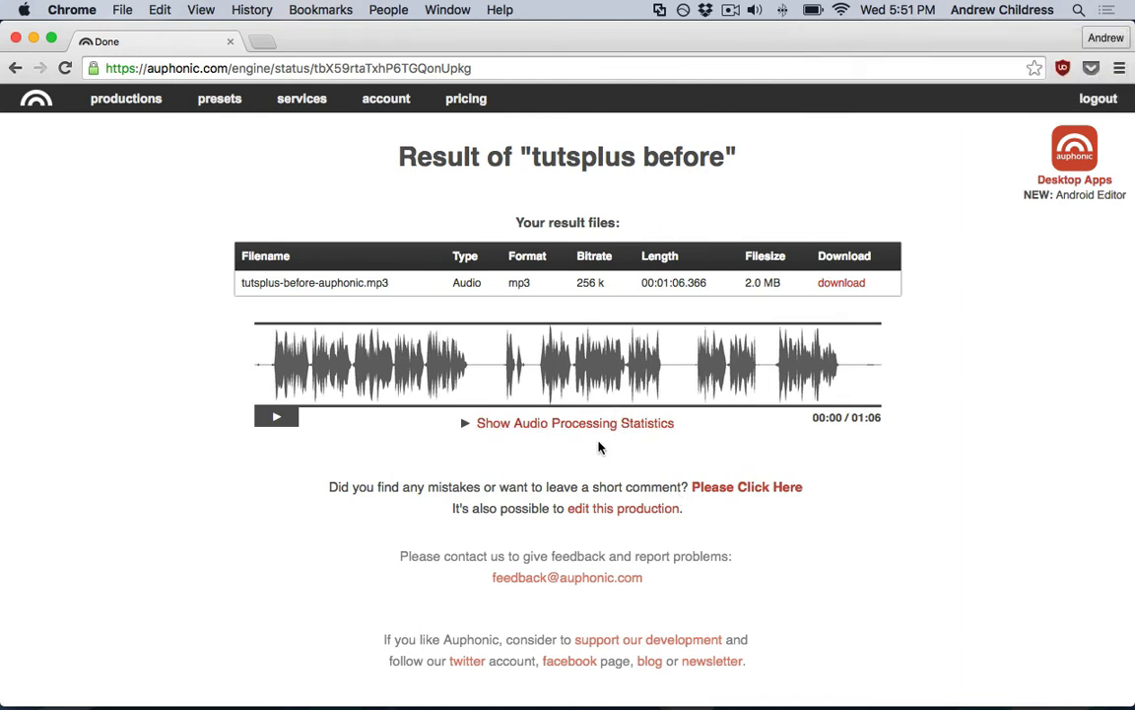
{"action": "left_click", "coordinate": [841, 283]}
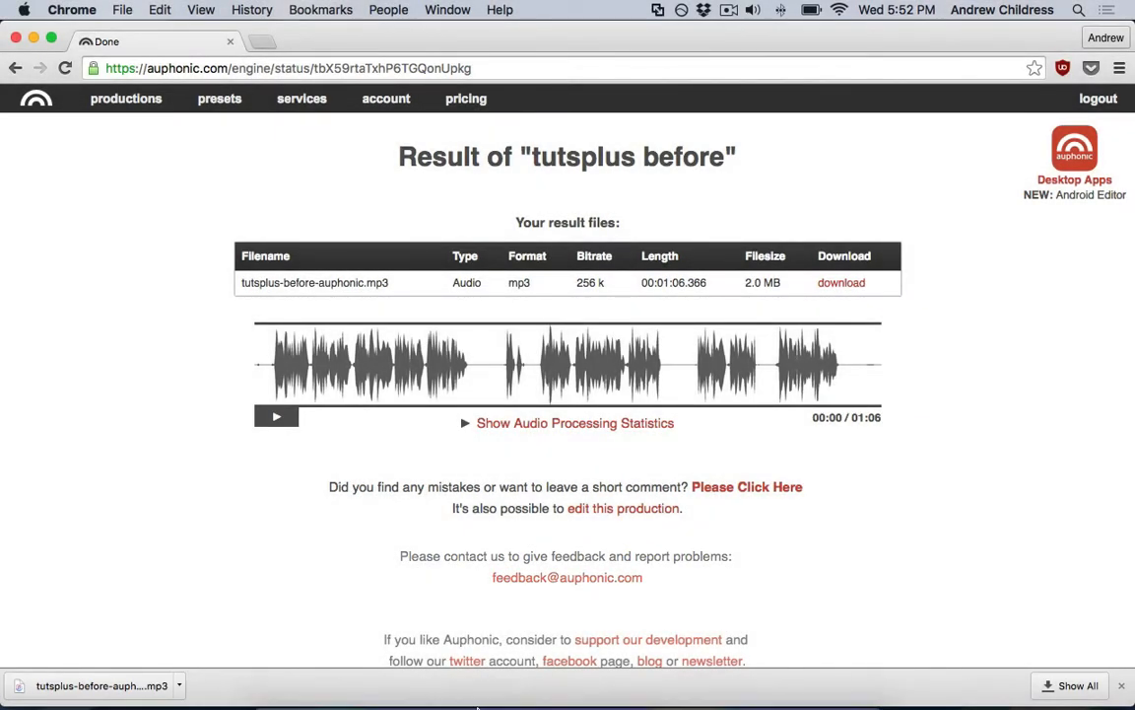
Step: Switch to ScreenFlow, enlarge the timeline area and add tutsplus-before-auphonic.mp3 from Downloads to the track below the screen recording, starting at 0s
{"action": "left_click", "coordinate": [629, 678]}
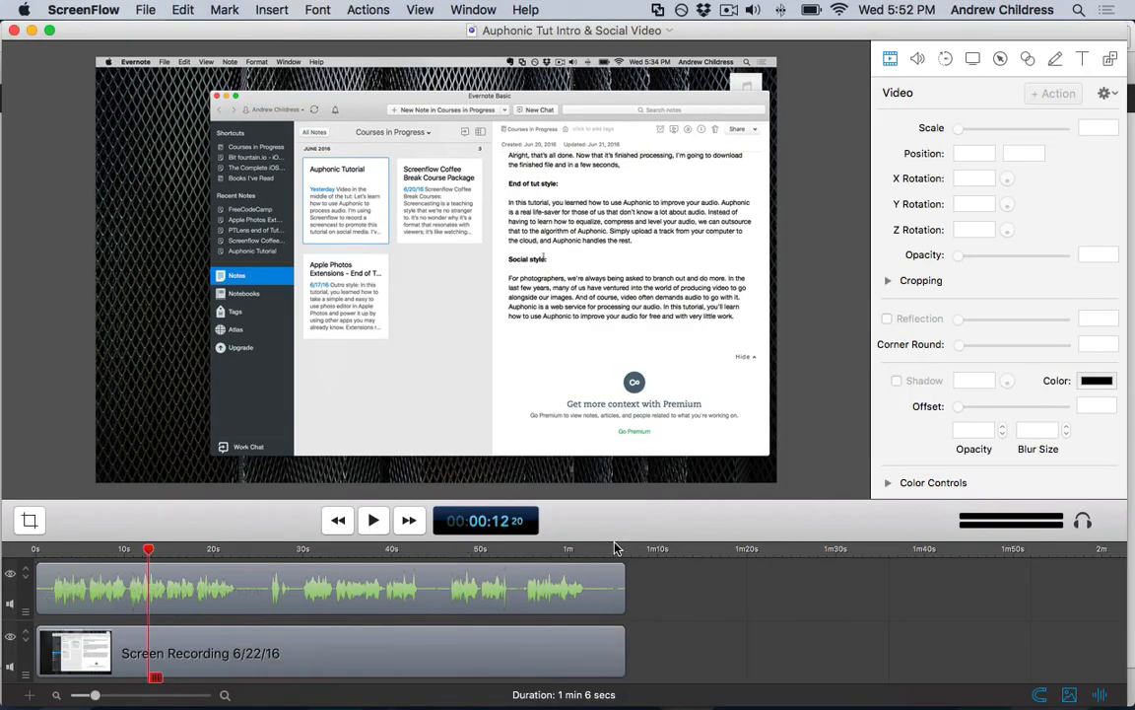
{"action": "left_click_drag", "start_coordinate": [605, 538], "coordinate": [599, 411]}
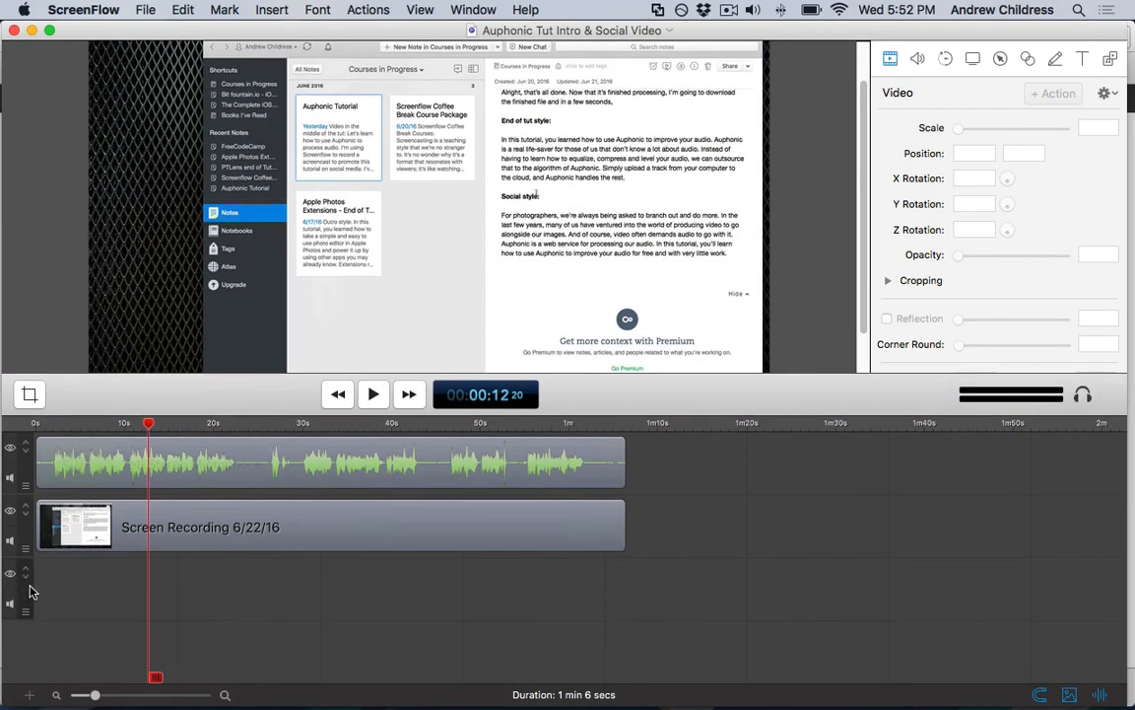
{"action": "mouse_move", "coordinate": [633, 706]}
{"action": "left_click", "coordinate": [802, 676]}
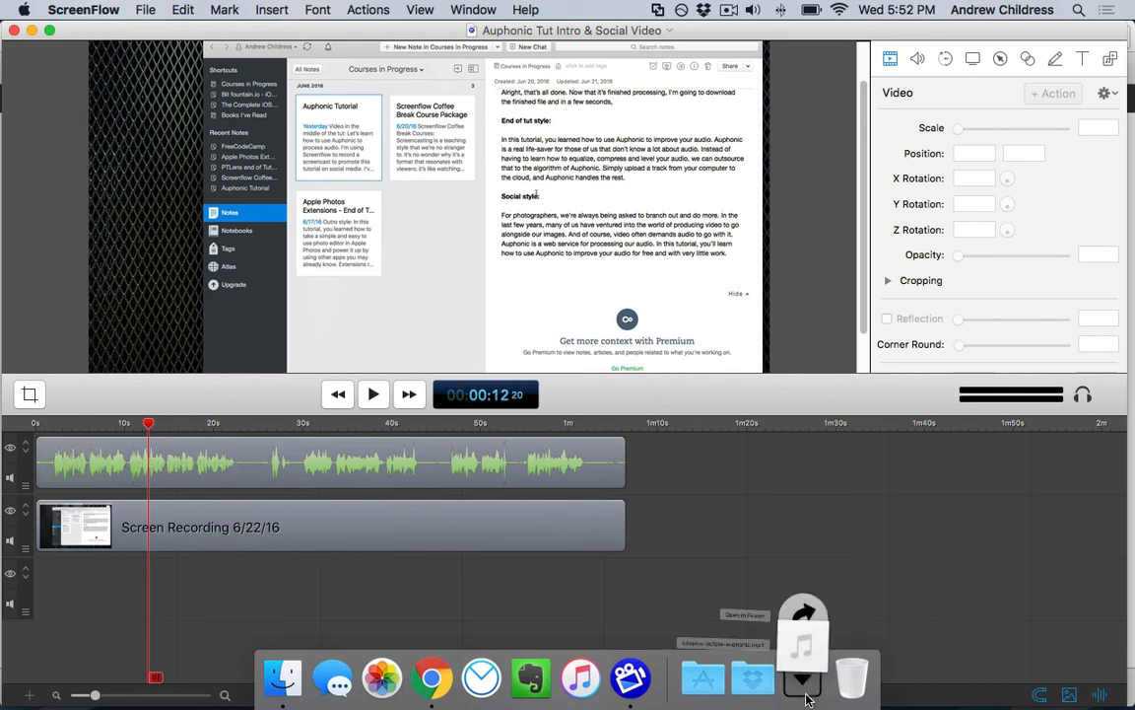
{"action": "left_click", "coordinate": [804, 559]}
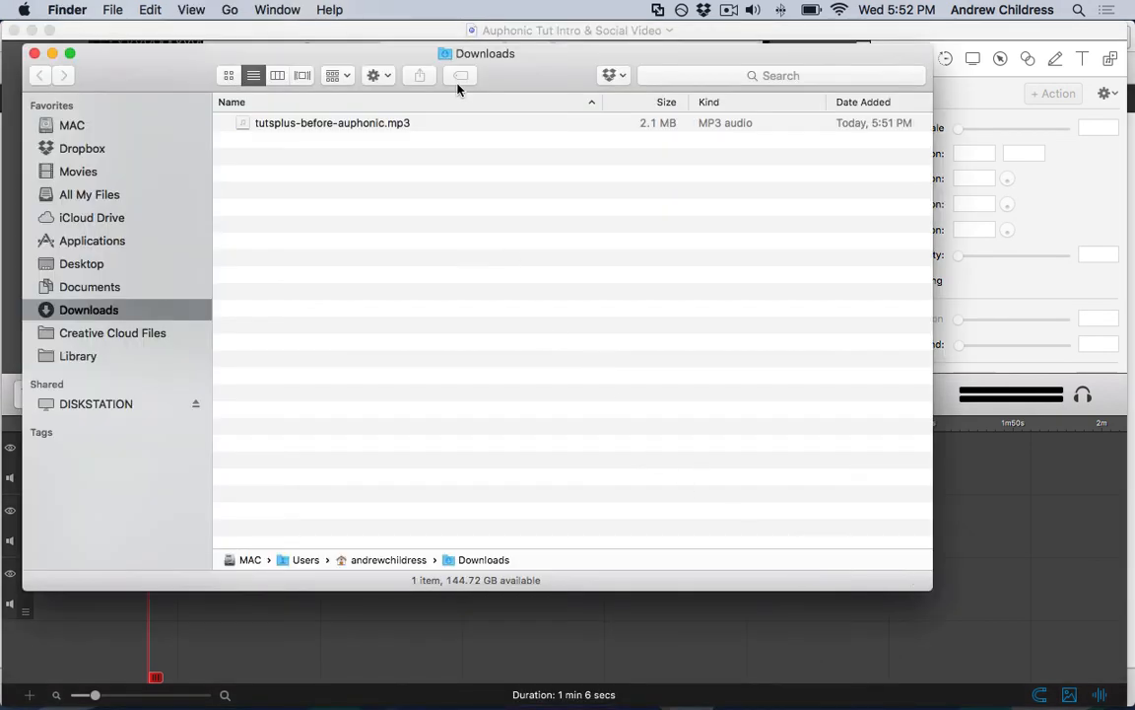
{"action": "left_click_drag", "start_coordinate": [496, 60], "coordinate": [775, 101]}
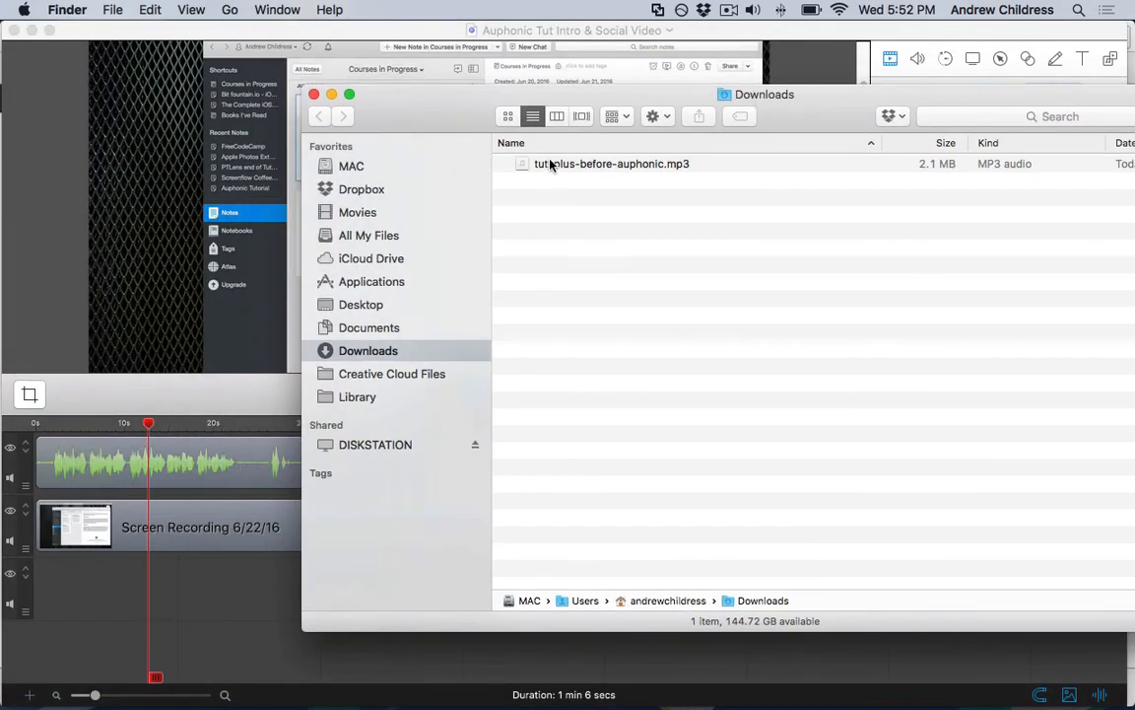
{"action": "left_click_drag", "start_coordinate": [537, 167], "coordinate": [165, 601]}
{"action": "left_click", "coordinate": [195, 619]}
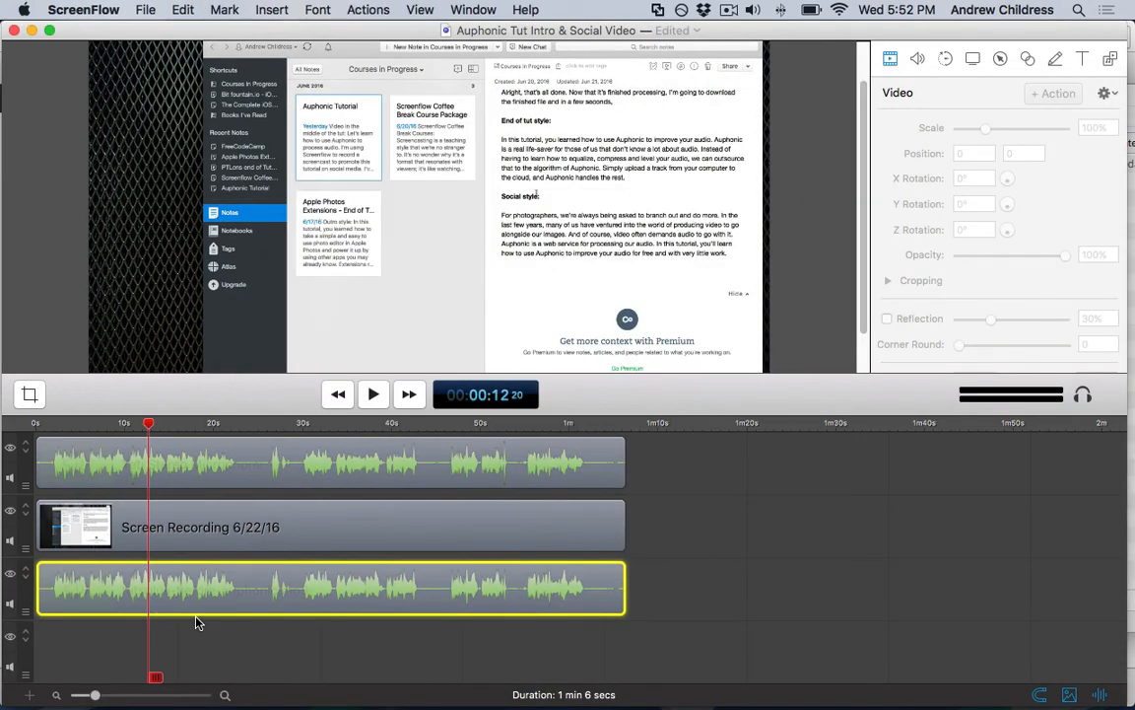
Step: Delete the original unprocessed audio clip from the track above the screen recording
{"action": "left_click", "coordinate": [246, 468]}
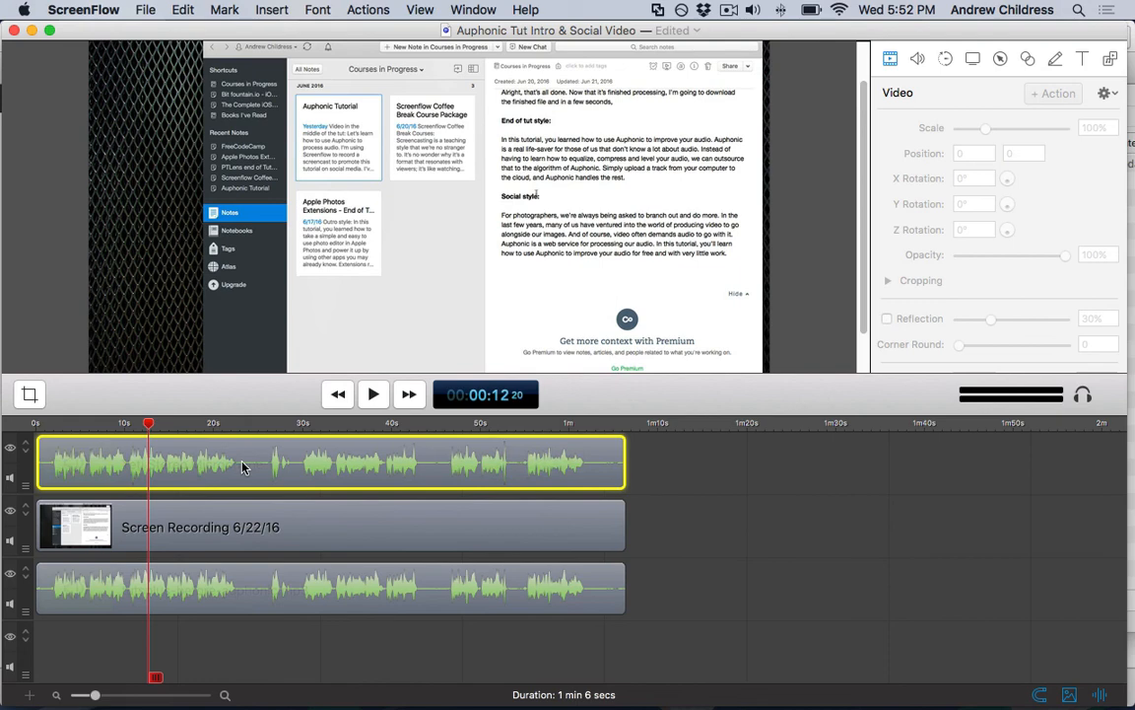
{"action": "key", "text": "Delete"}
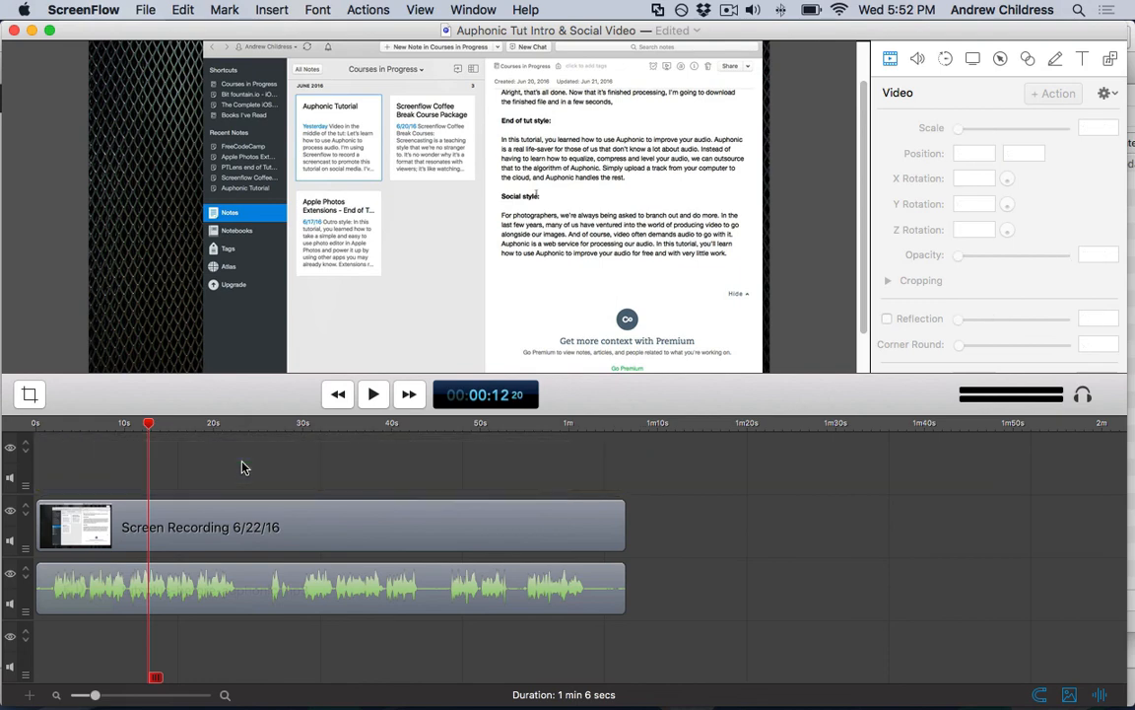